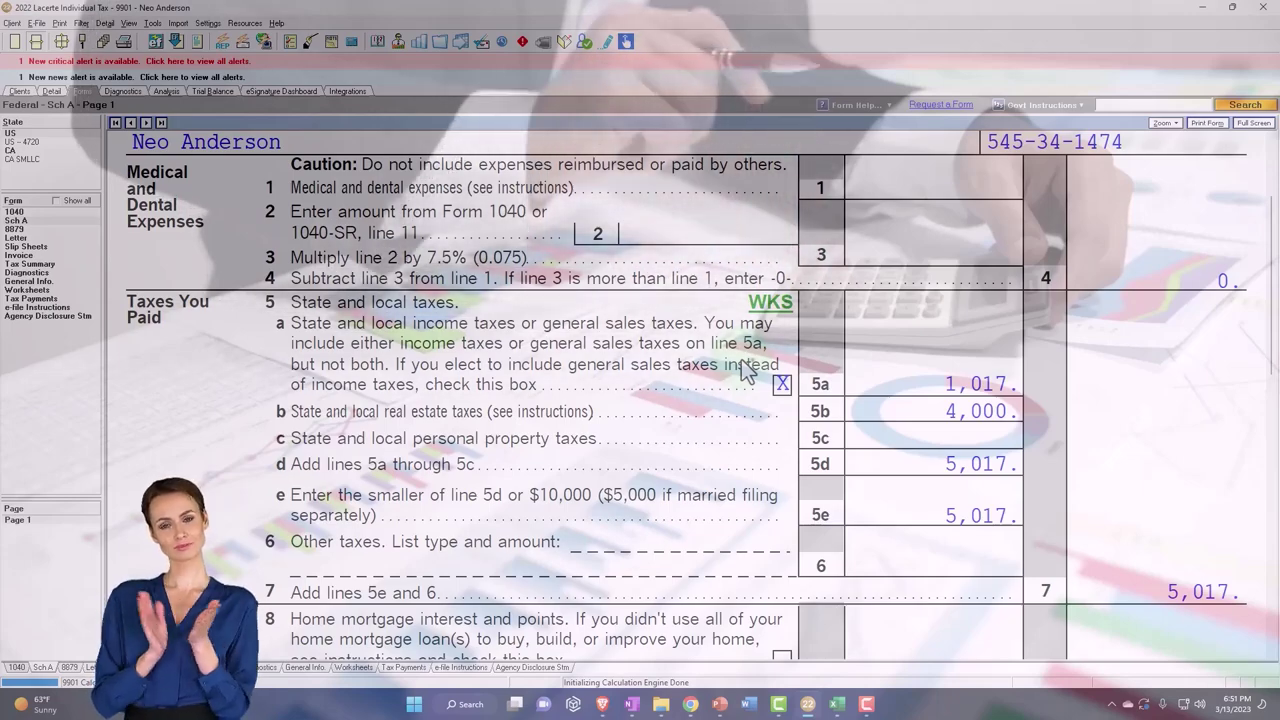
Open the worksheet that calculates Schedule A line 5a.
{"action": "left_click", "coordinate": [745, 371]}
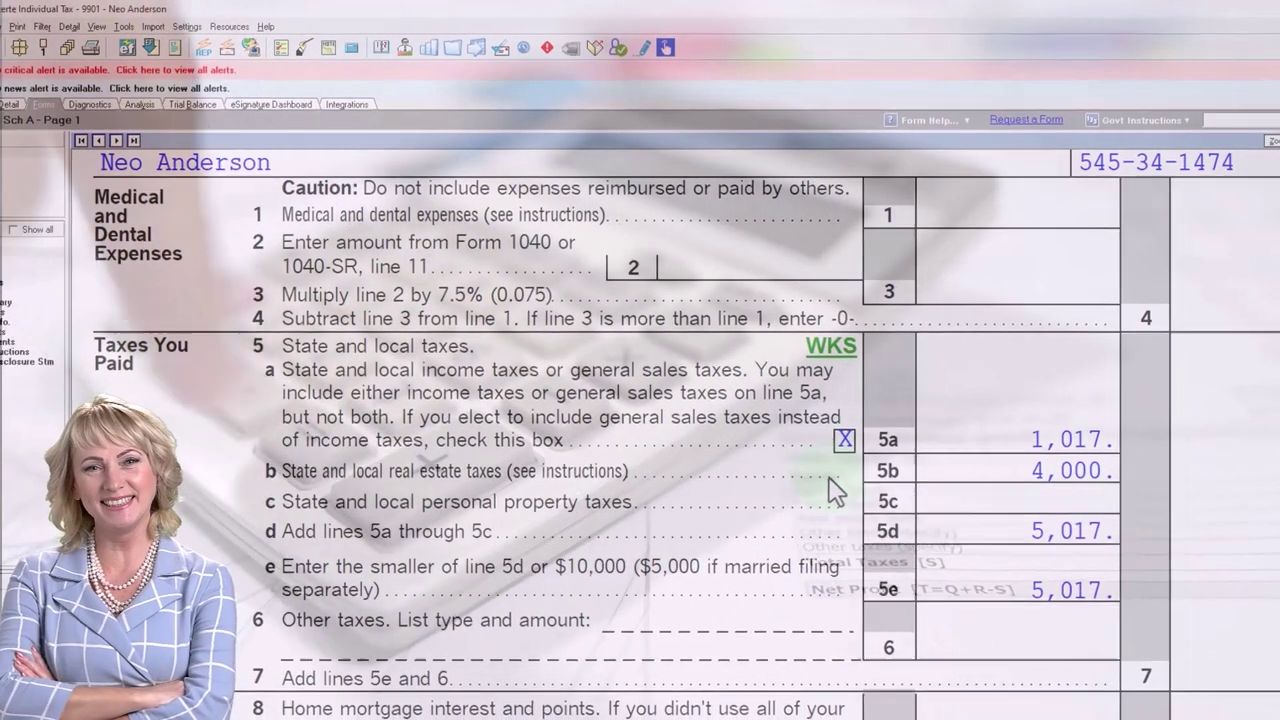
{"action": "left_click", "coordinate": [843, 497]}
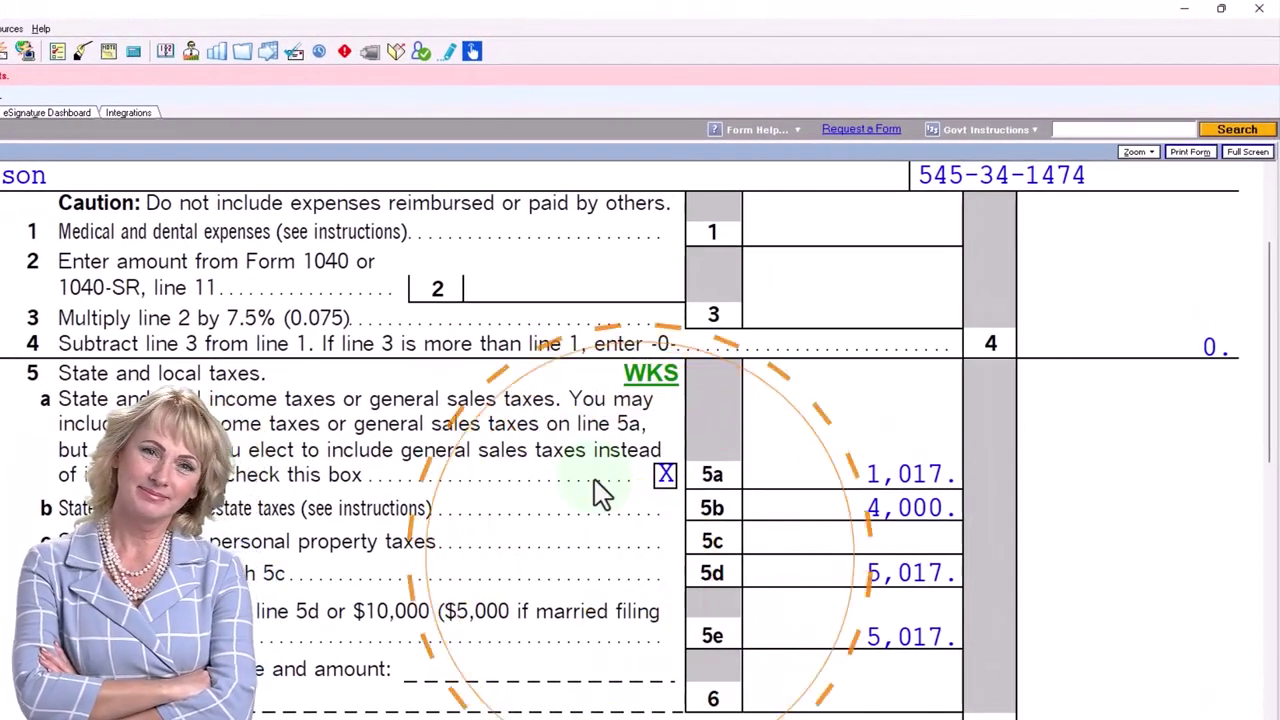
{"action": "left_click", "coordinate": [651, 379]}
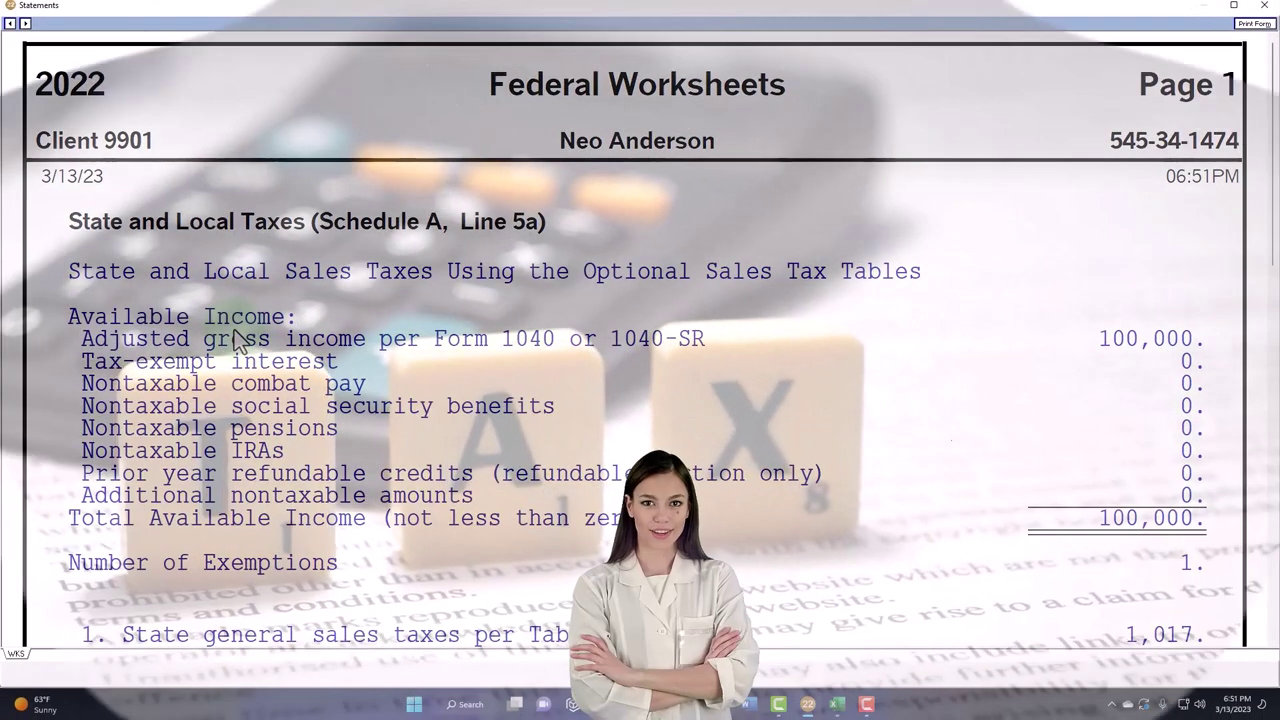
{"action": "scroll", "coordinate": [234, 334], "scroll_direction": "down", "scroll_amount": 6}
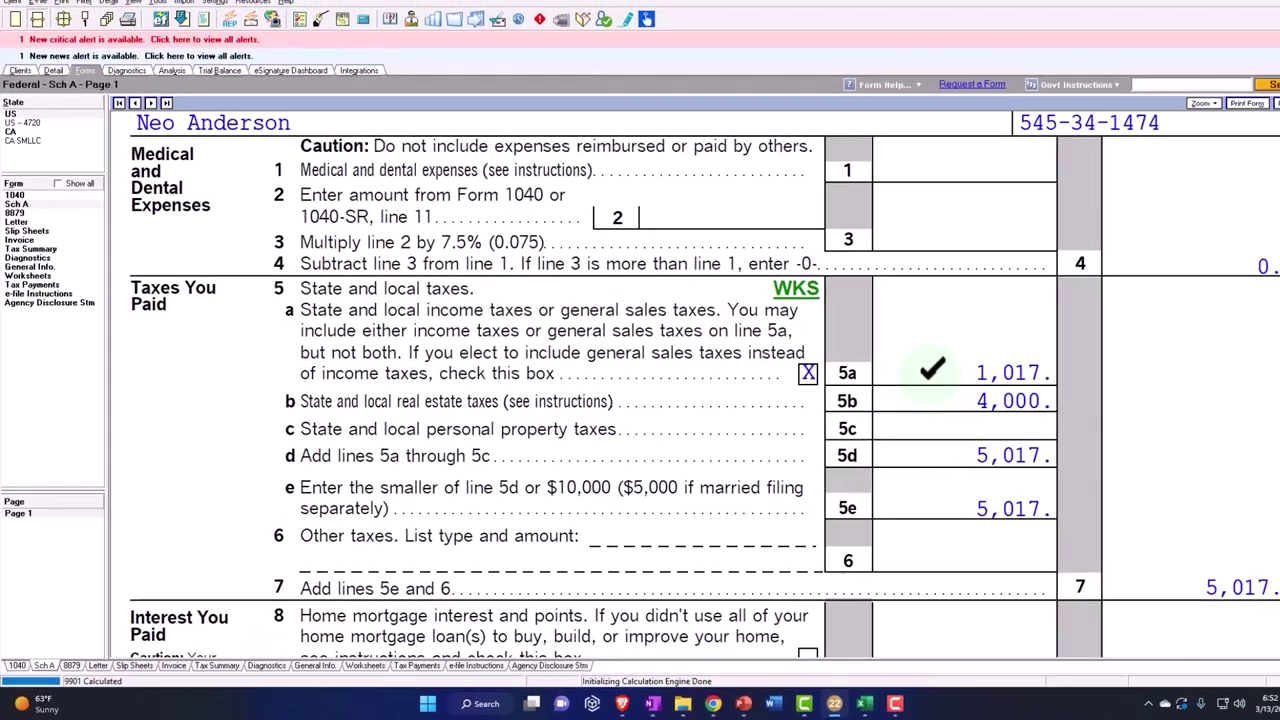
Jump from the line 5a amount to the State and Local Sales Taxes Paid input under Actual Expense Method.
{"action": "right_click", "coordinate": [1008, 348]}
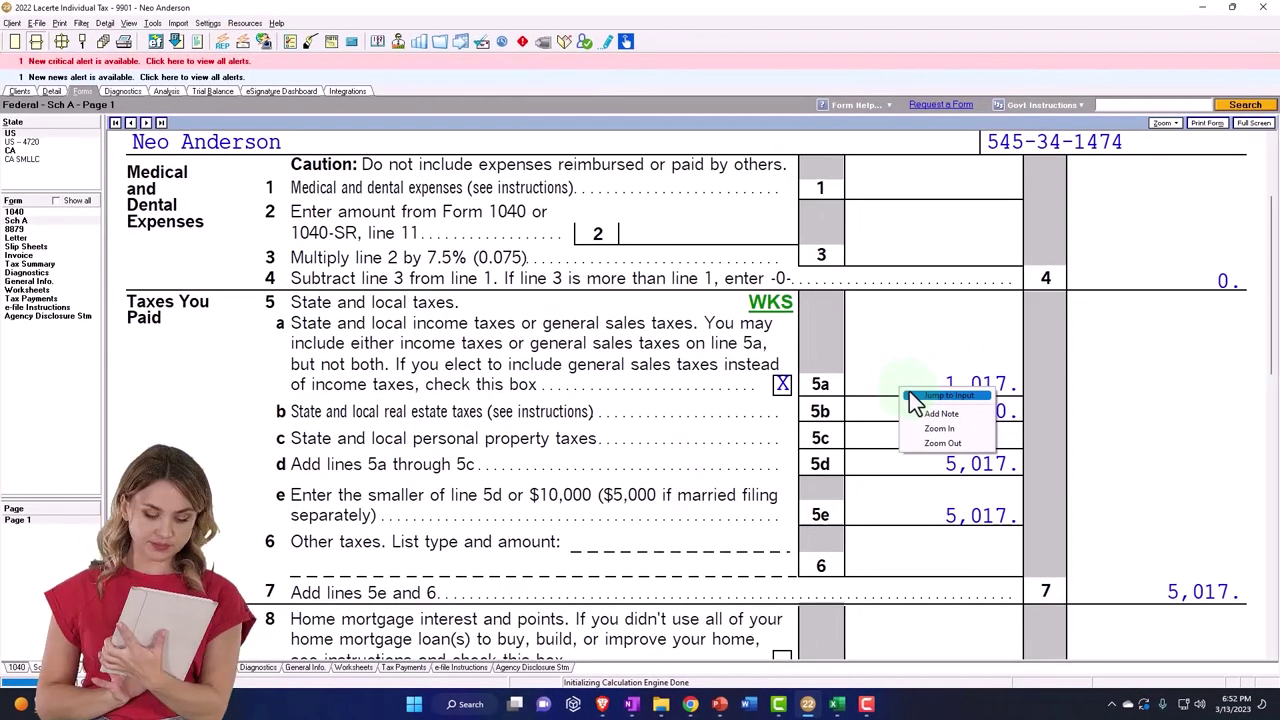
{"action": "left_click", "coordinate": [915, 397]}
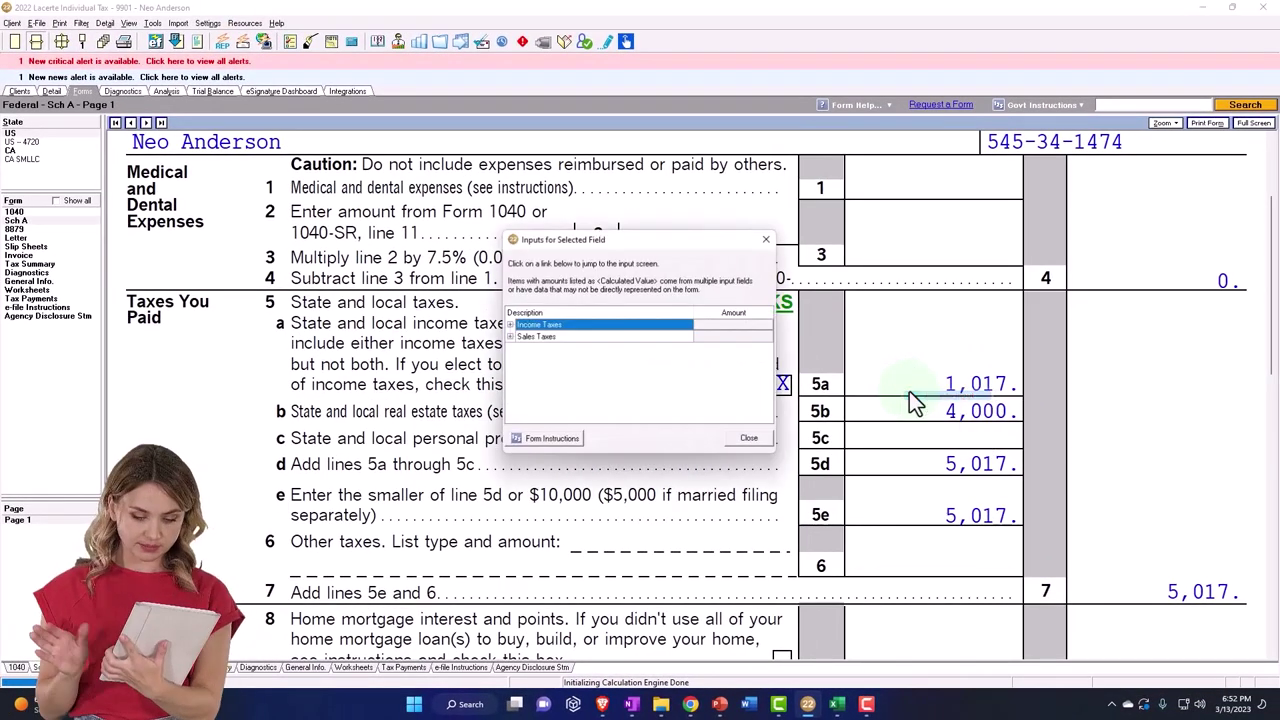
{"action": "left_click", "coordinate": [510, 337]}
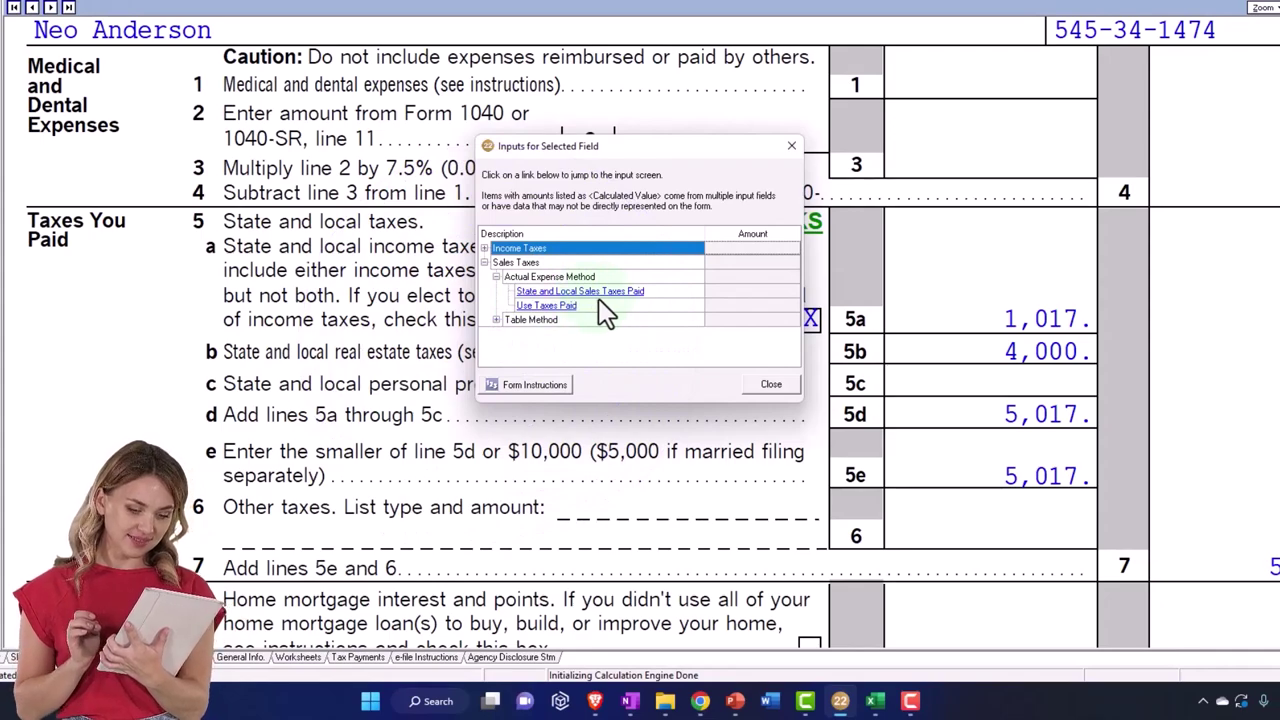
{"action": "left_click", "coordinate": [605, 292]}
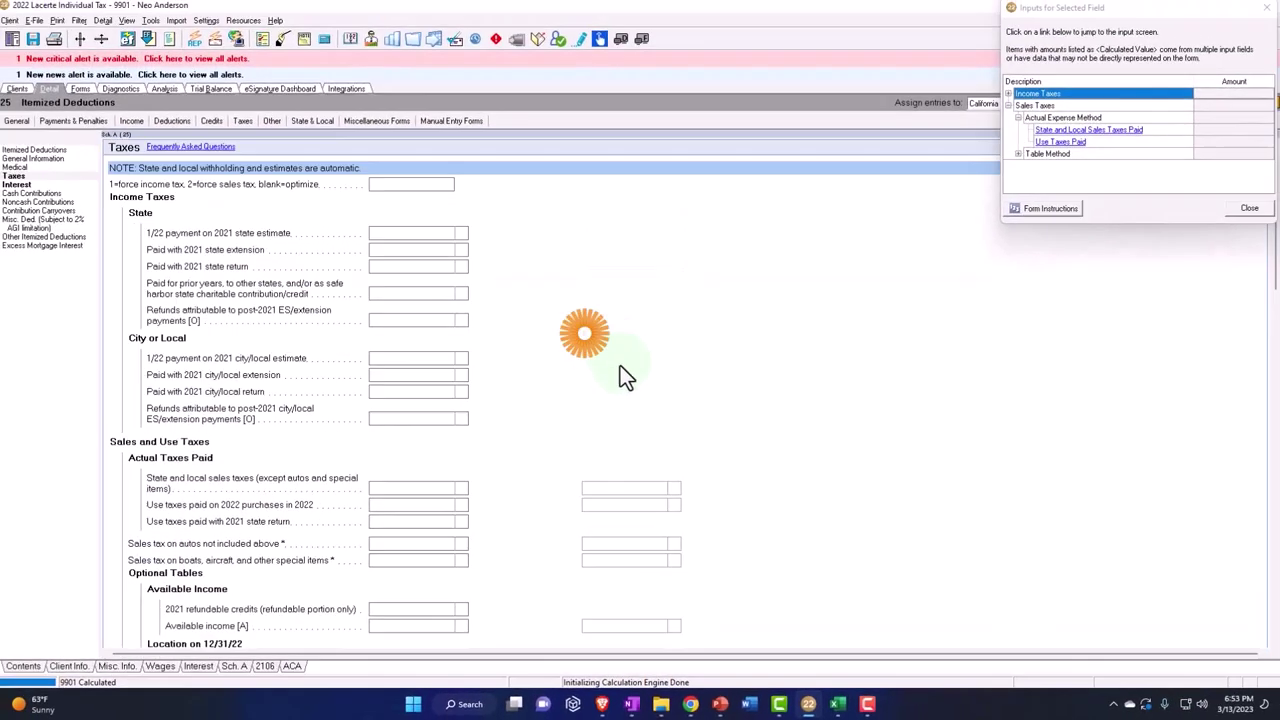
Enter 3,000 as the state and local sales taxes paid.
{"action": "left_click", "coordinate": [1266, 8]}
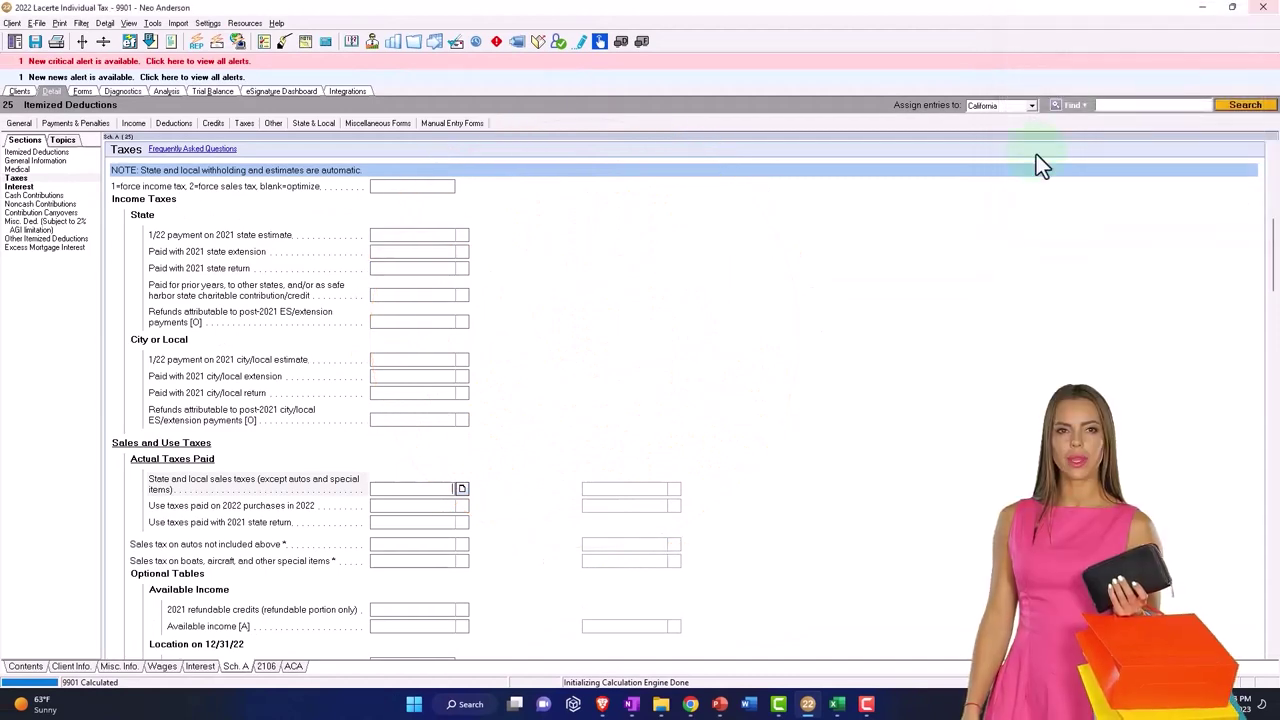
{"action": "left_click", "coordinate": [441, 490]}
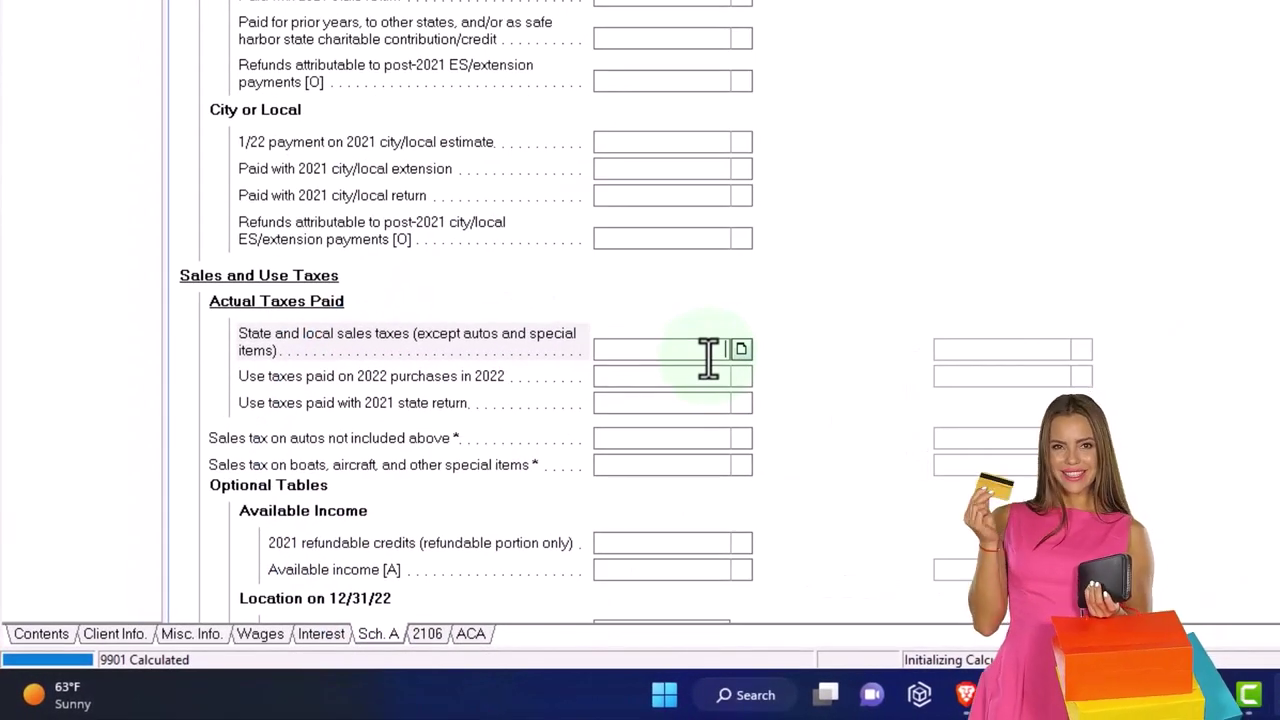
{"action": "key", "text": "Tab"}
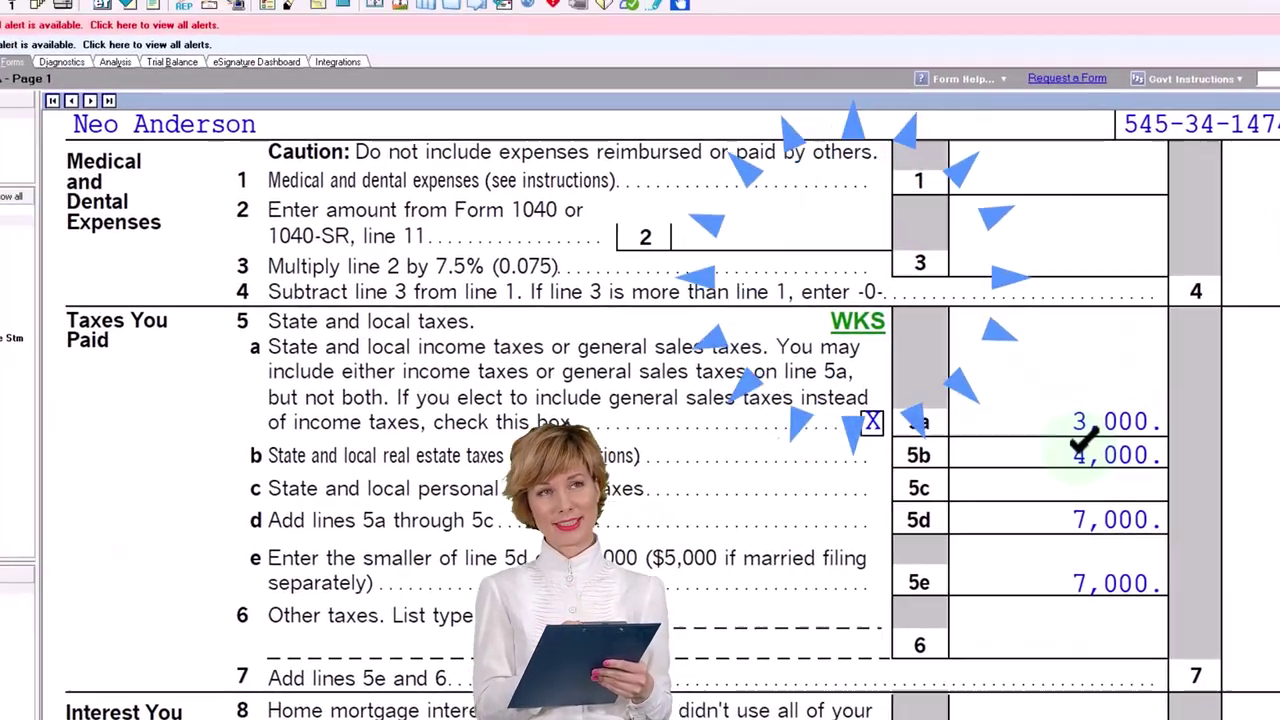
Review Schedule A line 5d at 7,000, then return to the Taxes input screen.
{"action": "scroll", "coordinate": [1175, 515], "scroll_direction": "down", "scroll_amount": 5}
{"action": "scroll", "coordinate": [1175, 512], "scroll_direction": "down", "scroll_amount": 4}
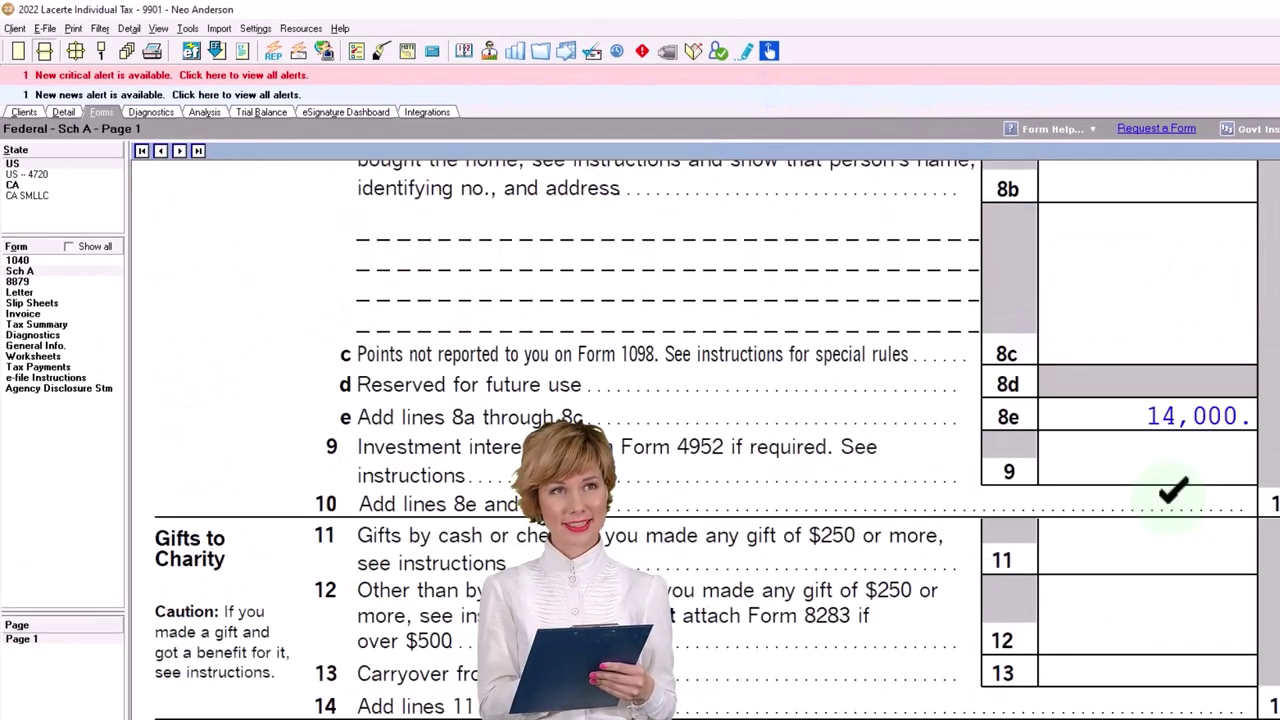
{"action": "scroll", "coordinate": [1171, 505], "scroll_direction": "down", "scroll_amount": 2}
{"action": "scroll", "coordinate": [597, 318], "scroll_direction": "up", "scroll_amount": 4}
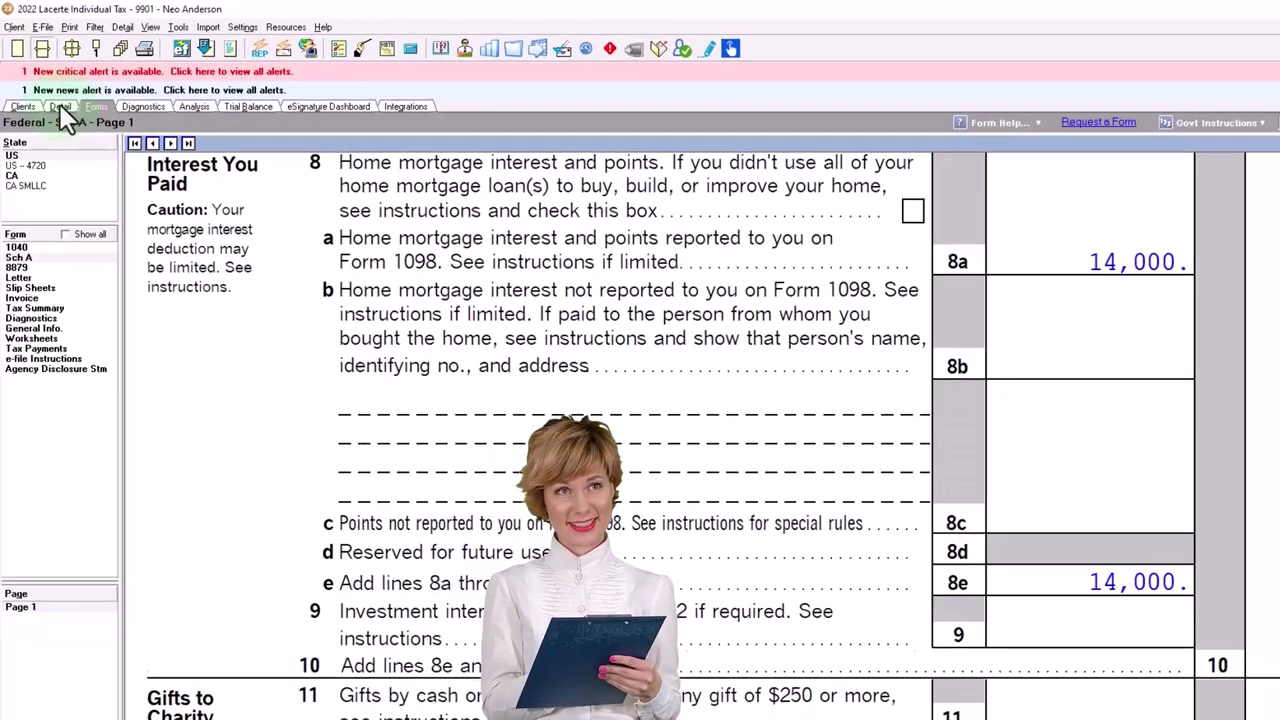
{"action": "left_click", "coordinate": [63, 111]}
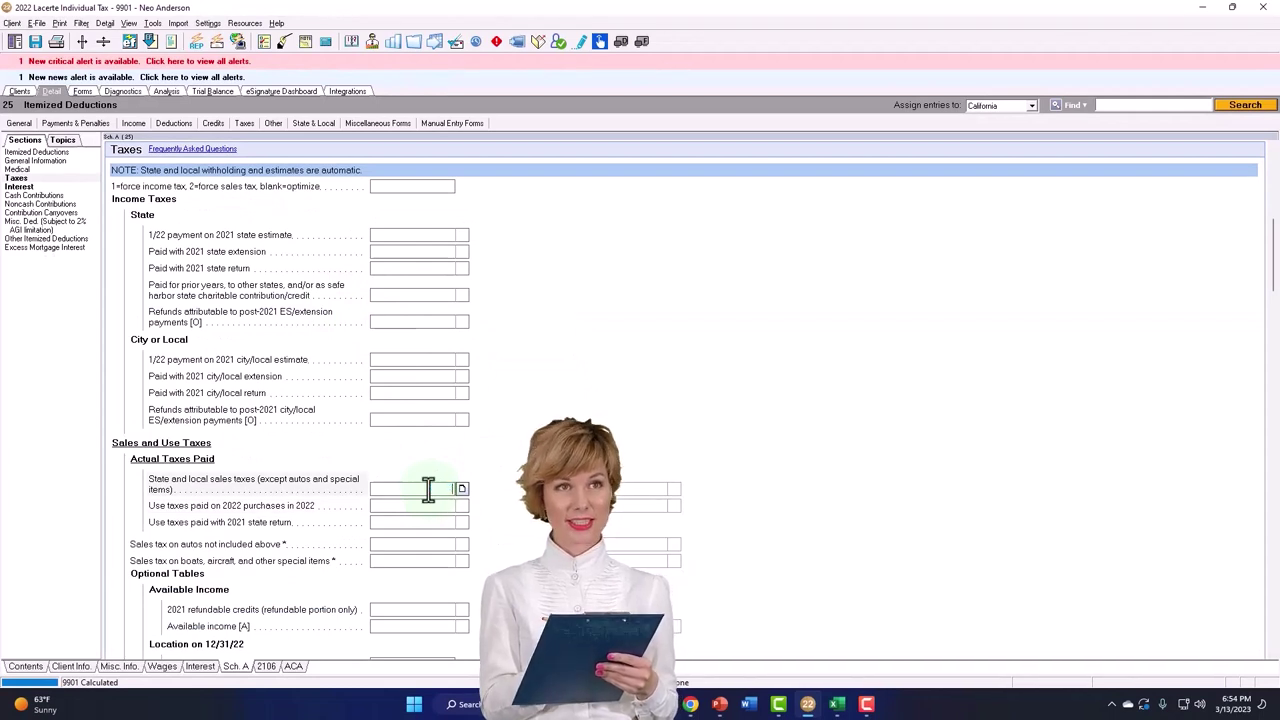
Bring up Income > Wages, Salaries, Tips and advance along the W-2 1 row to State W/H.
{"action": "left_click", "coordinate": [133, 123]}
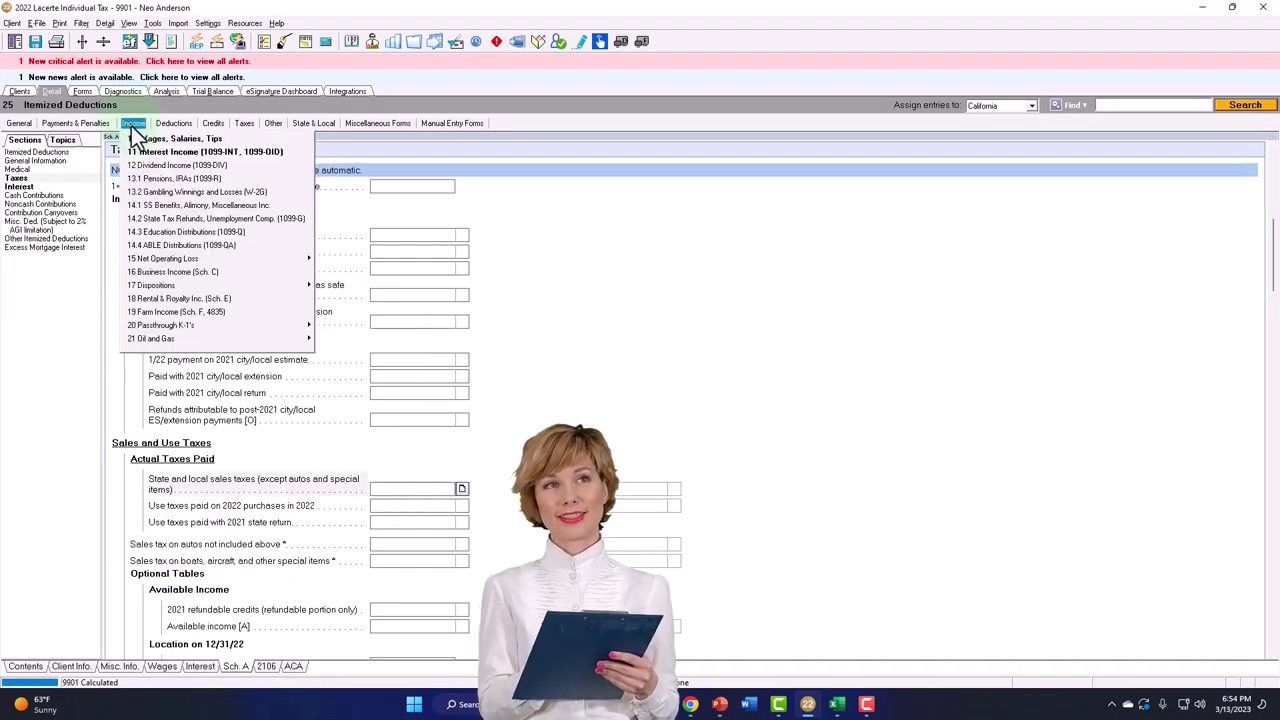
{"action": "left_click", "coordinate": [143, 138]}
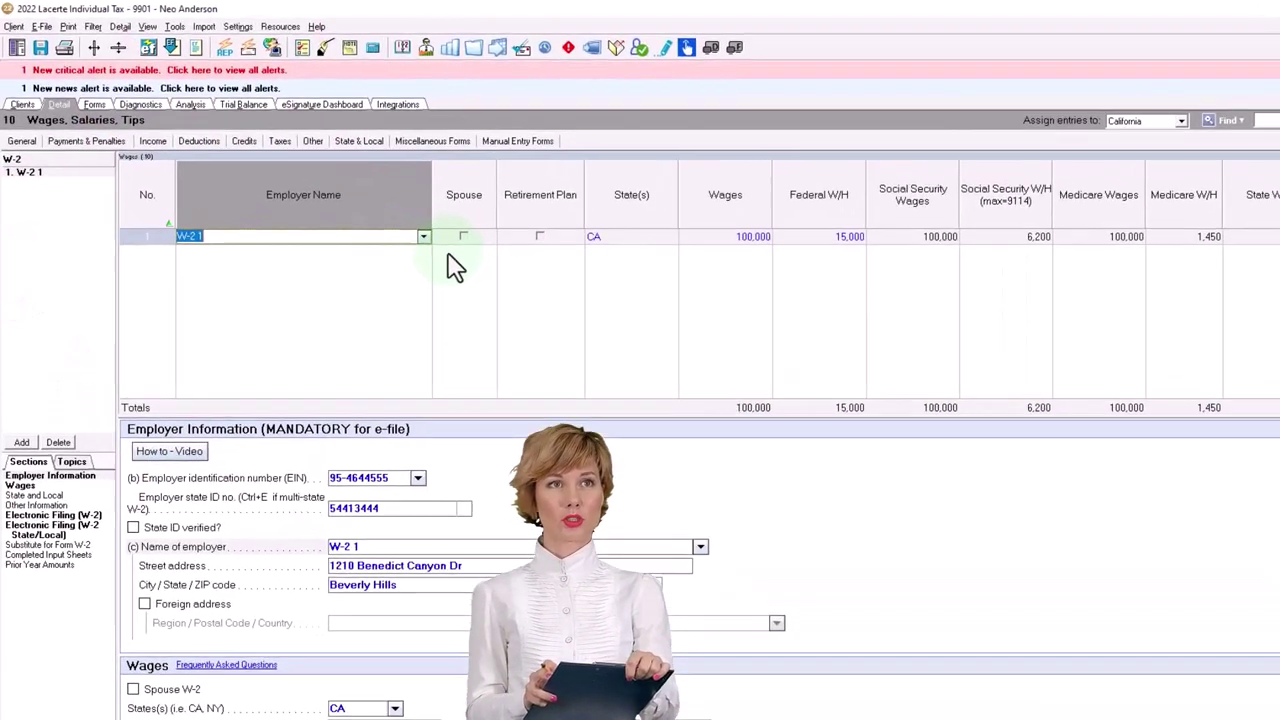
{"action": "key", "text": "Tab"}
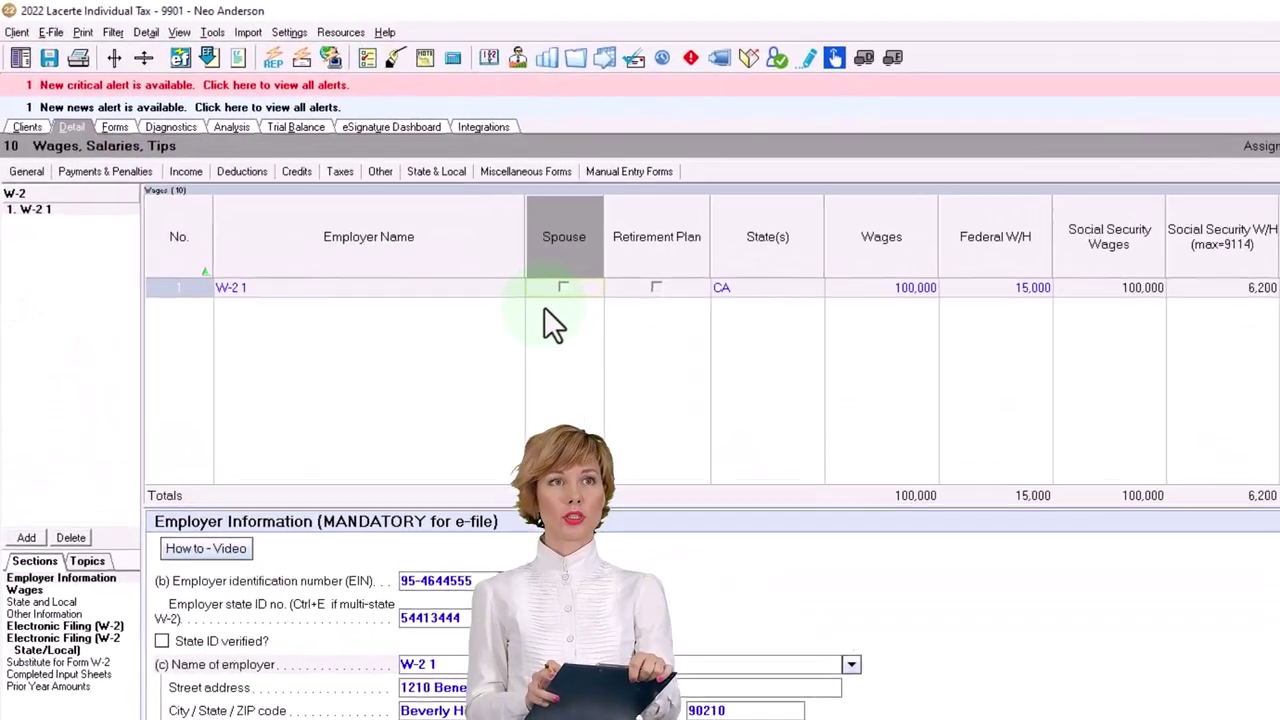
{"action": "key", "text": "Tab"}
{"action": "key", "text": "Tab"}
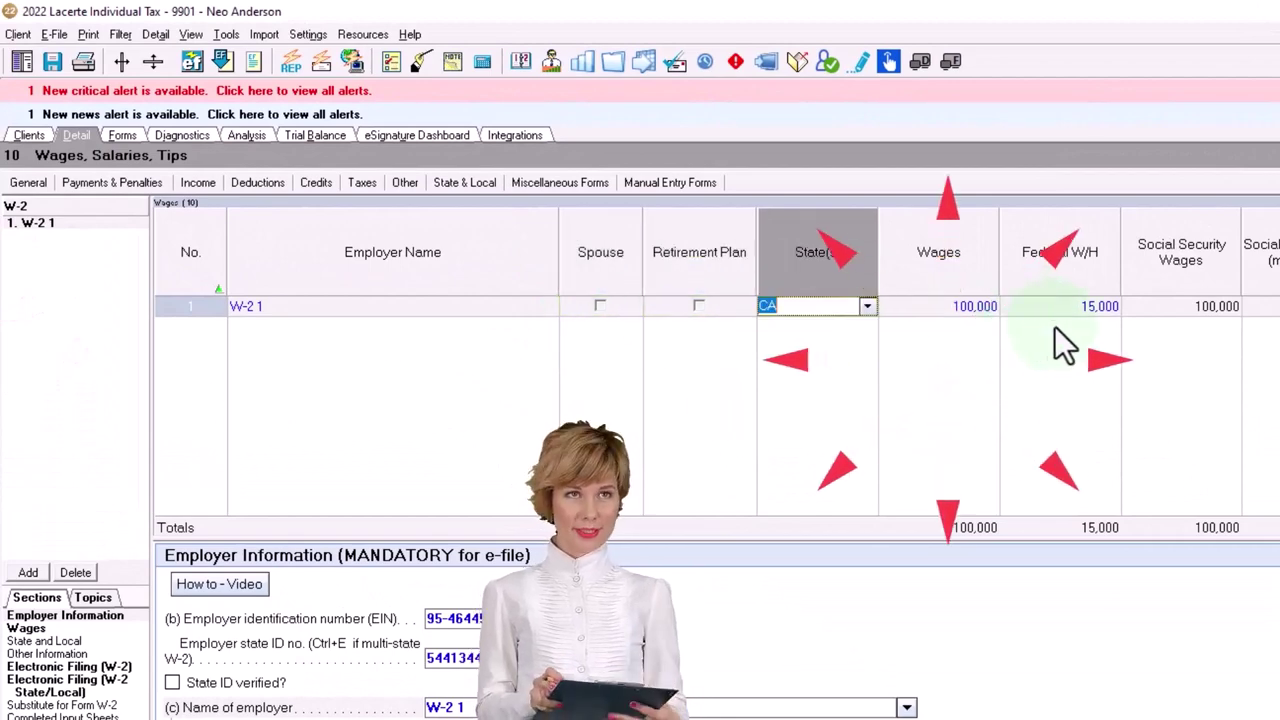
{"action": "key", "text": "Tab"}
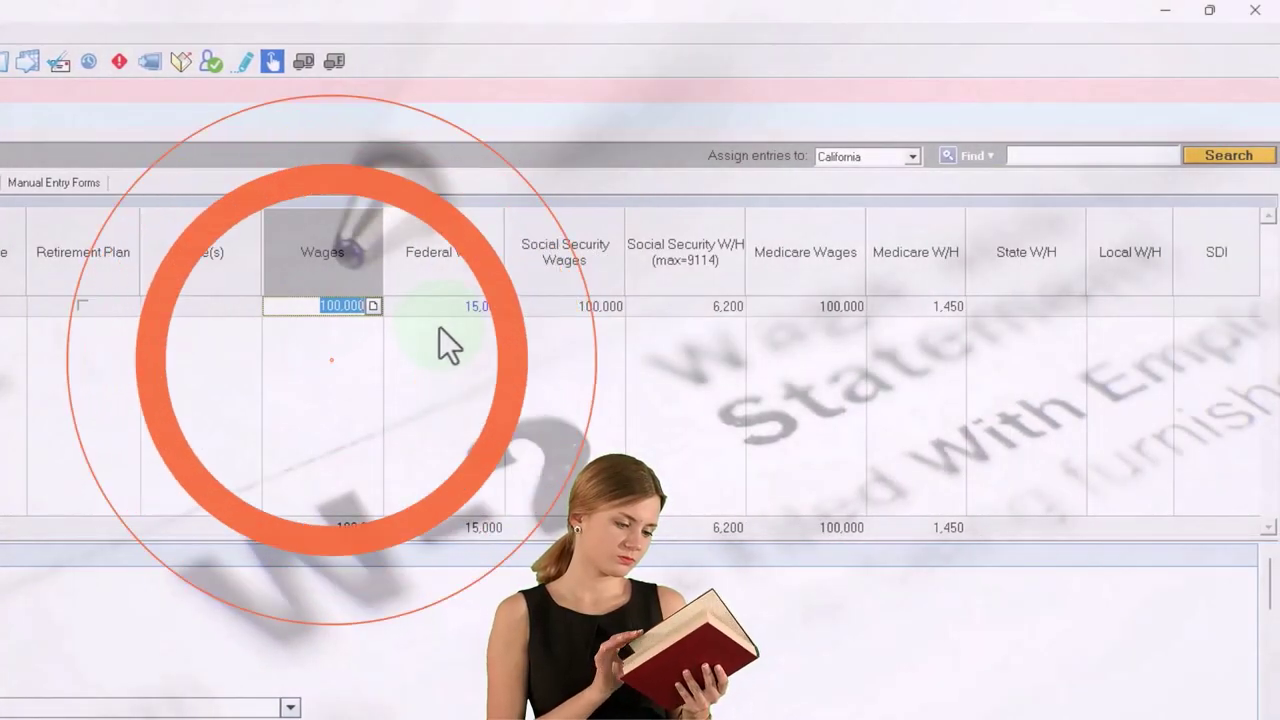
{"action": "key", "text": "Tab"}
{"action": "key", "text": "Tab"}
{"action": "key", "text": "Tab"}
{"action": "key", "text": "Tab"}
{"action": "key", "text": "Tab"}
{"action": "key", "text": "Tab"}
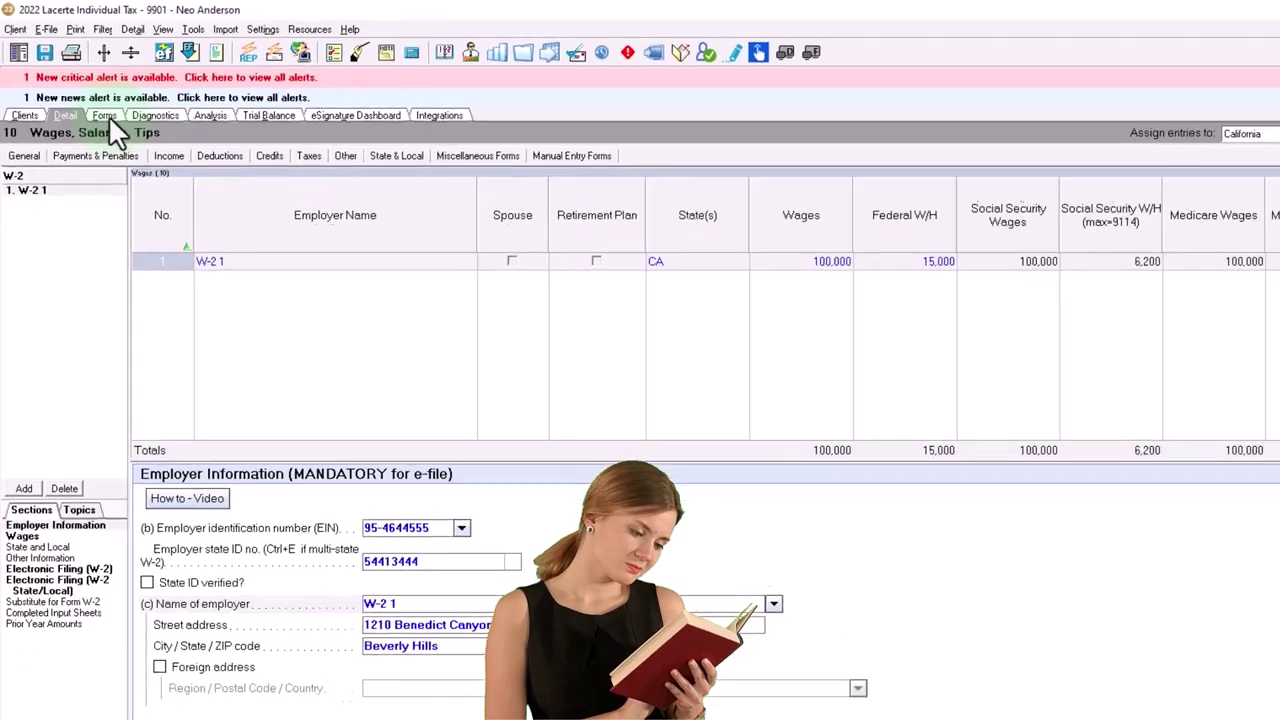
Compare Schedule A line 5a with the W-2's 2,500 state withholding, then go back to the forms.
{"action": "left_click", "coordinate": [112, 124]}
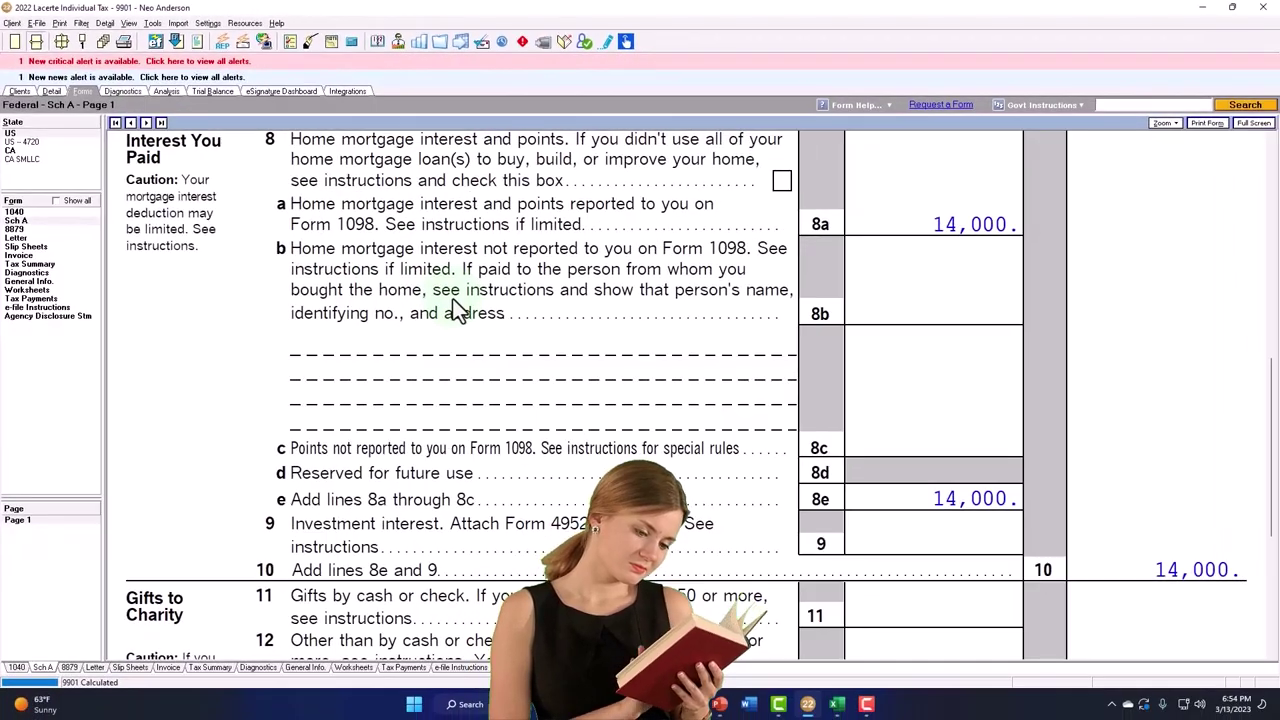
{"action": "scroll", "coordinate": [623, 416], "scroll_direction": "up", "scroll_amount": 1}
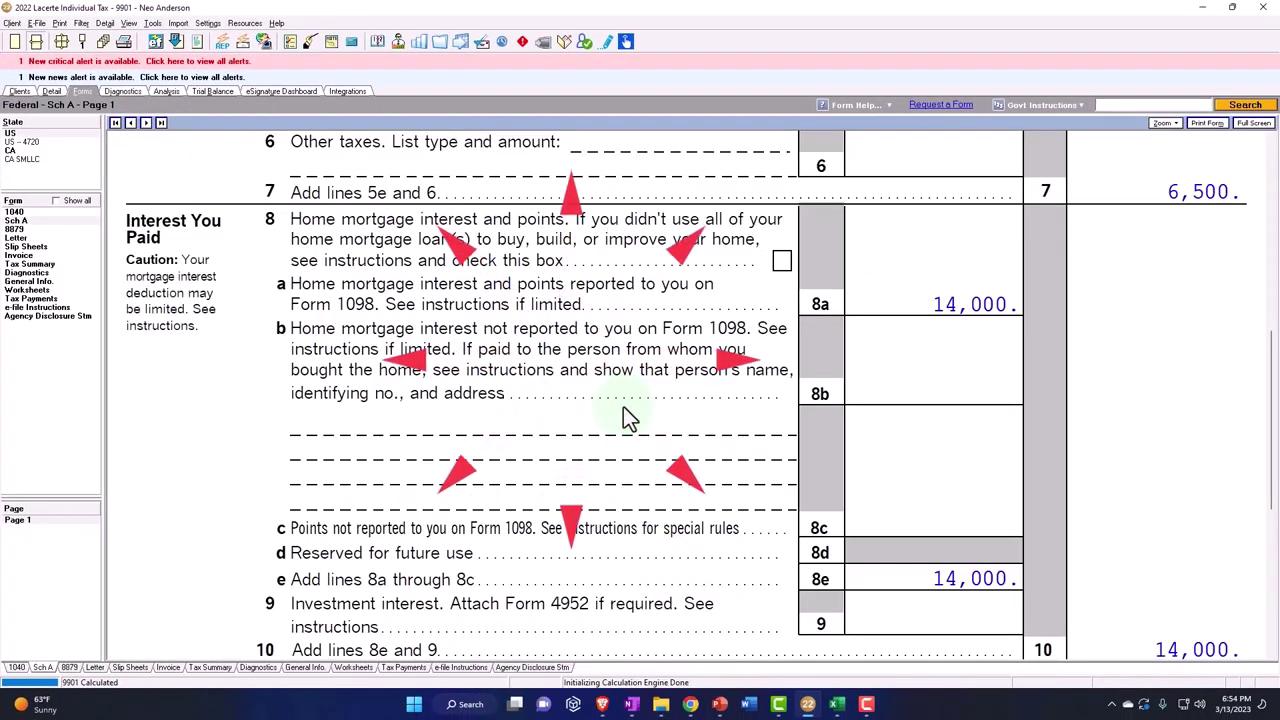
{"action": "scroll", "coordinate": [623, 408], "scroll_direction": "up", "scroll_amount": 4}
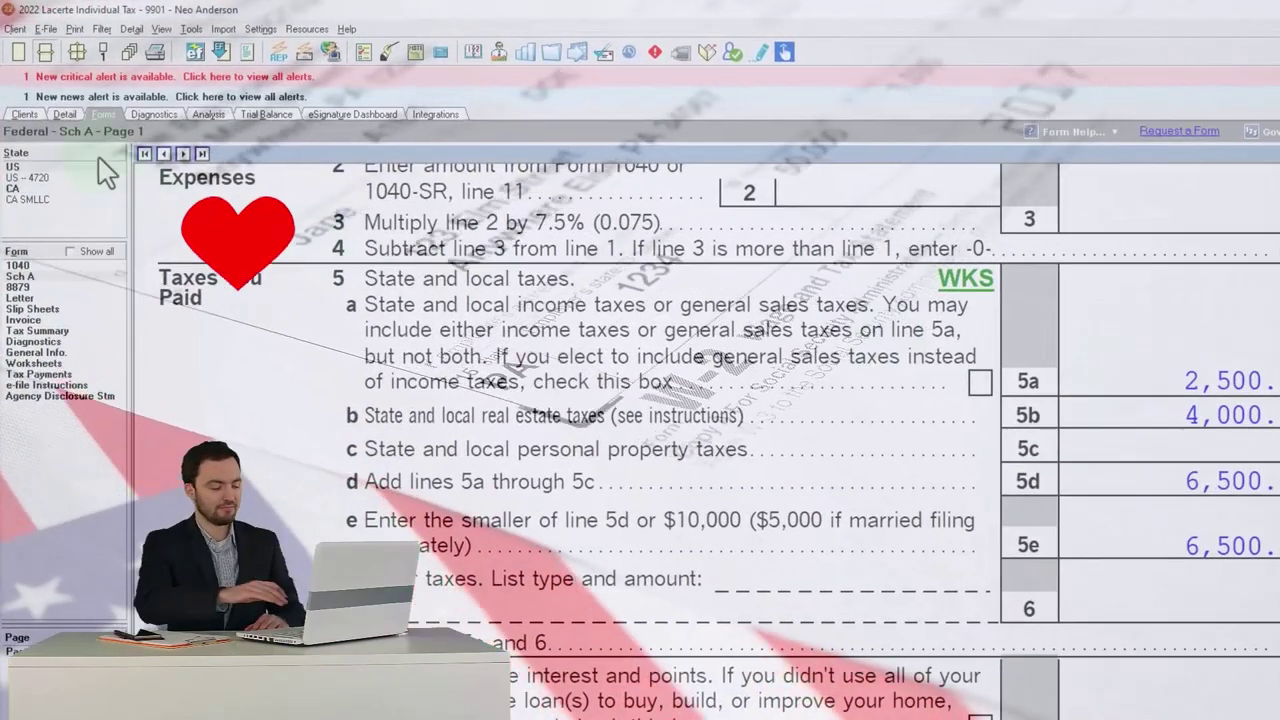
{"action": "left_click", "coordinate": [65, 114]}
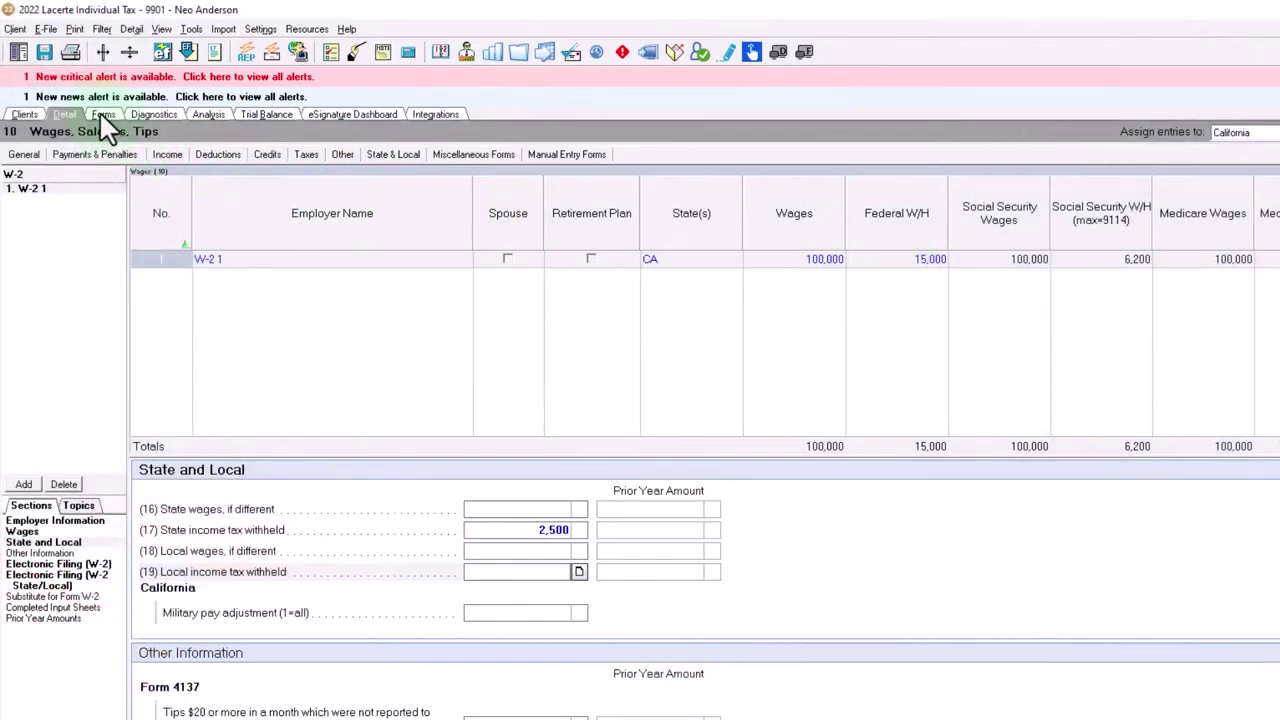
{"action": "left_click", "coordinate": [104, 114]}
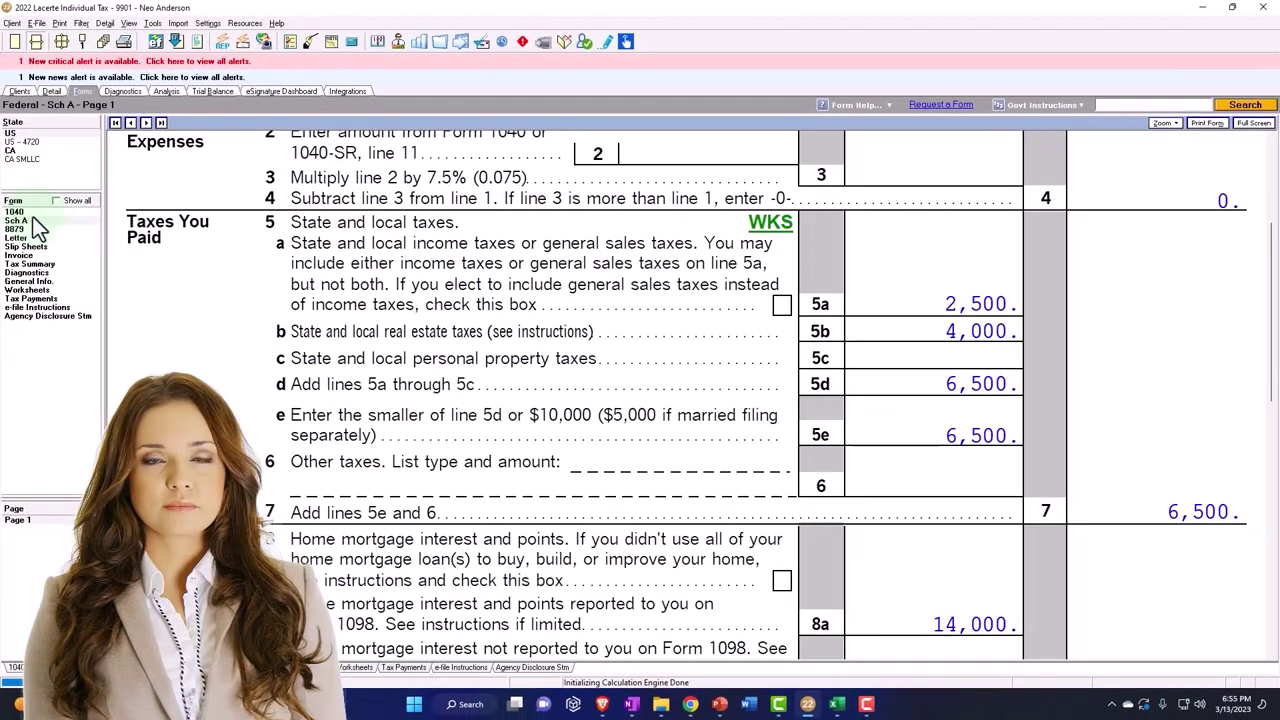
Review Form 1040 page 2 payments: total tax 13,113 and 15,000 federal withholding on line 25a.
{"action": "left_click", "coordinate": [33, 217]}
{"action": "scroll", "coordinate": [640, 415], "scroll_direction": "down", "scroll_amount": 12}
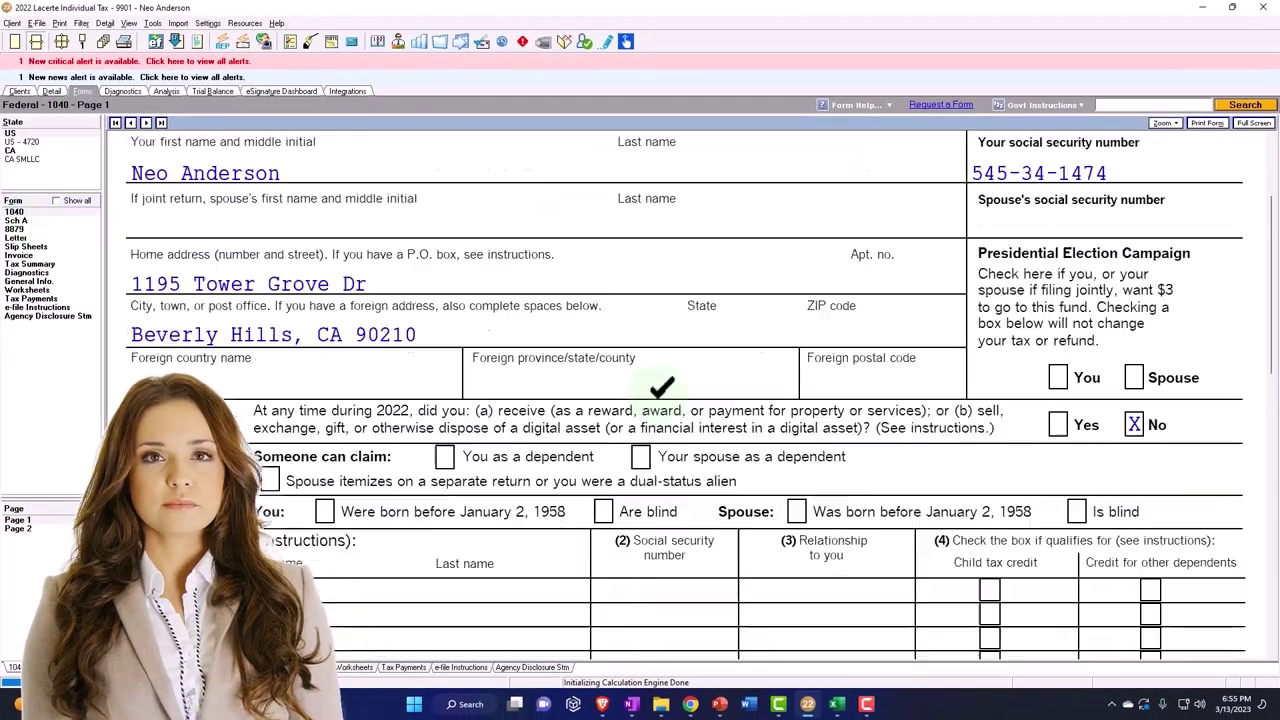
{"action": "left_click", "coordinate": [20, 528]}
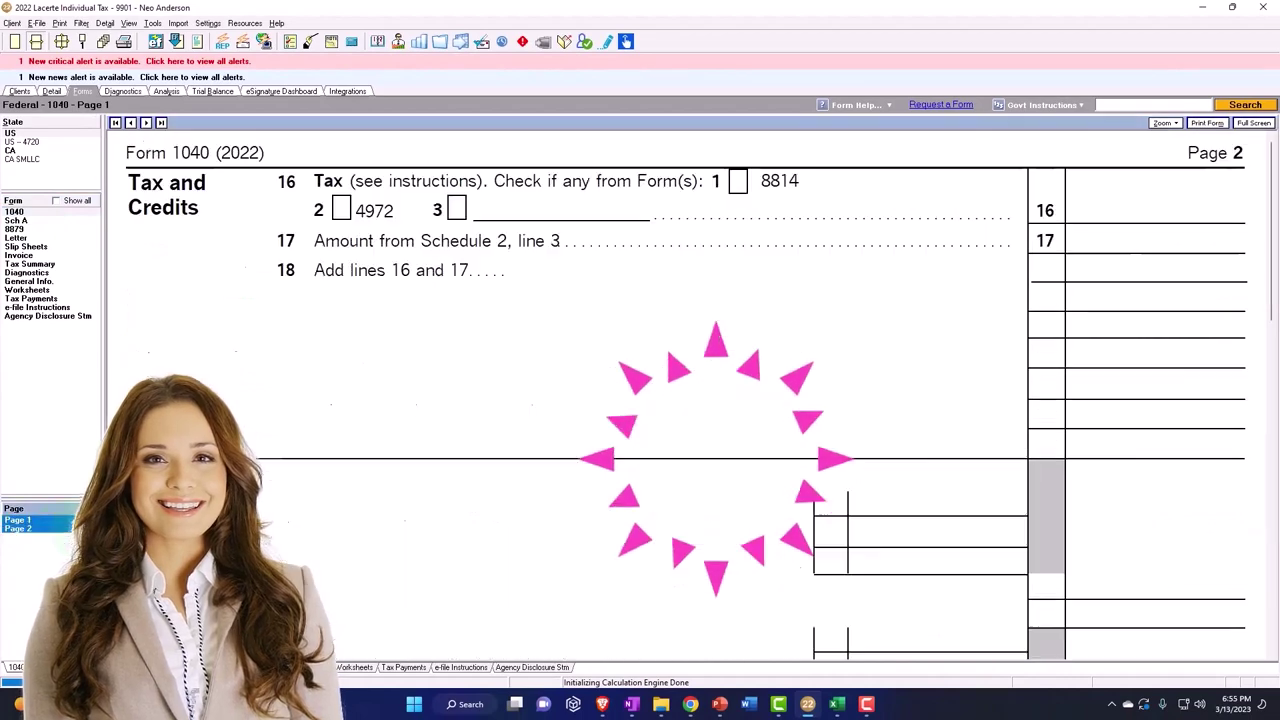
{"action": "scroll", "coordinate": [640, 450], "scroll_direction": "down", "scroll_amount": 8}
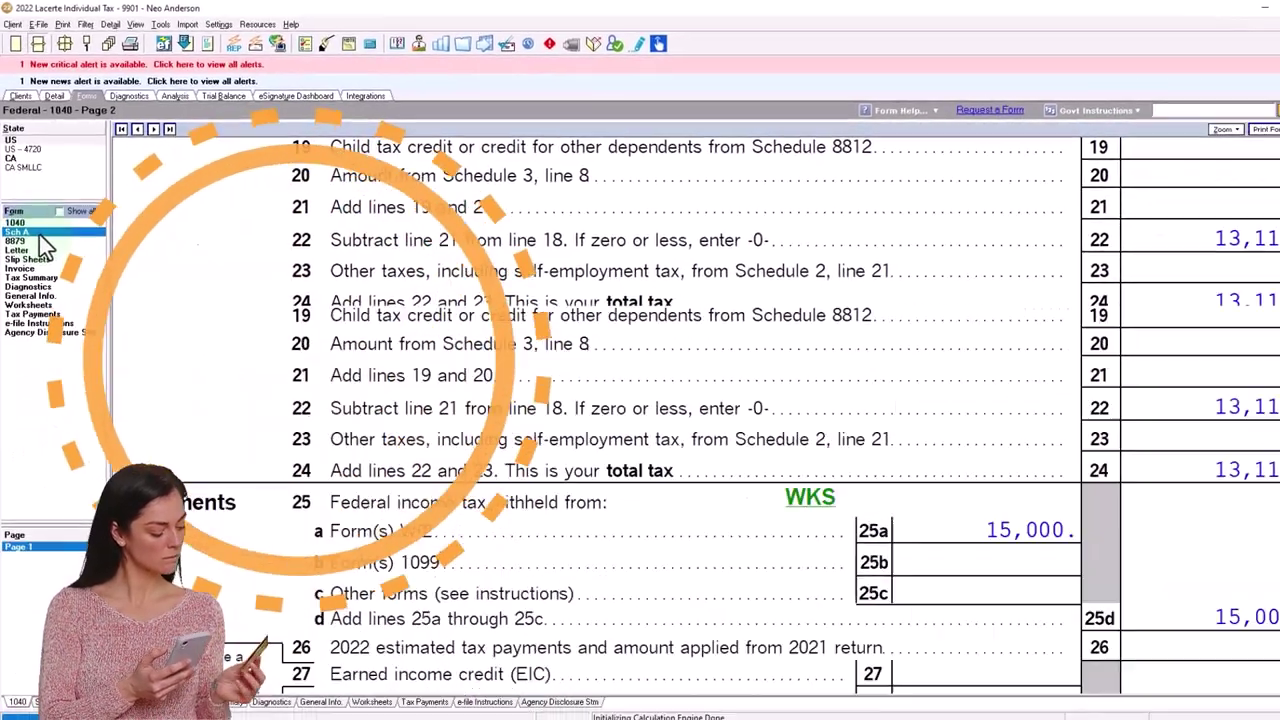
Review Schedule A lines 5–8, then bring up the W-2 grid showing 2,500 state withholding.
{"action": "left_click", "coordinate": [20, 243]}
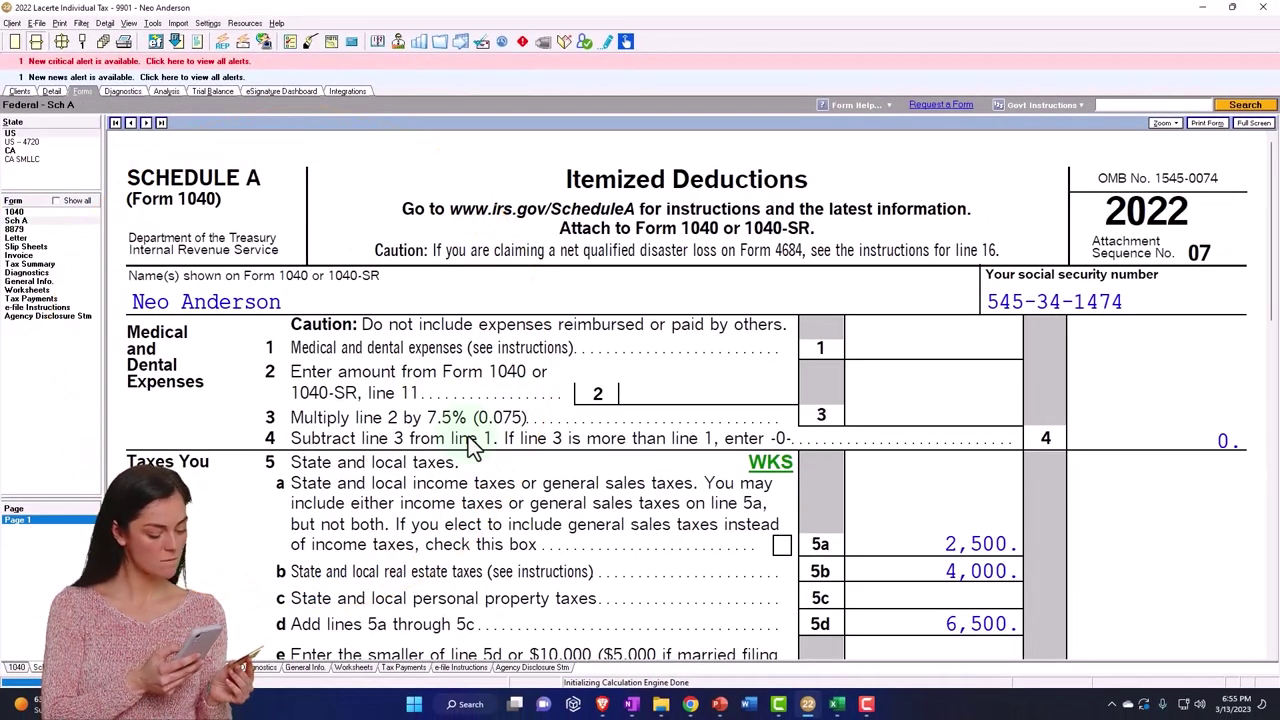
{"action": "scroll", "coordinate": [475, 445], "scroll_direction": "down", "scroll_amount": 5}
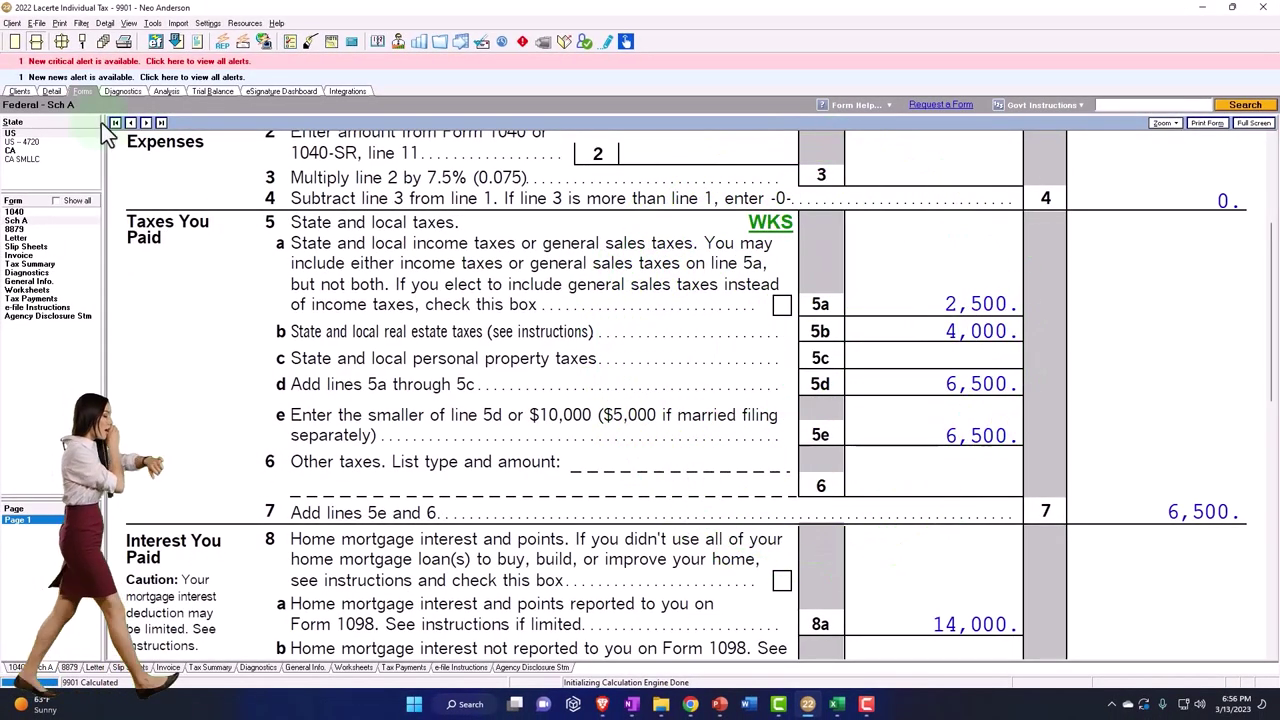
{"action": "left_click", "coordinate": [51, 91]}
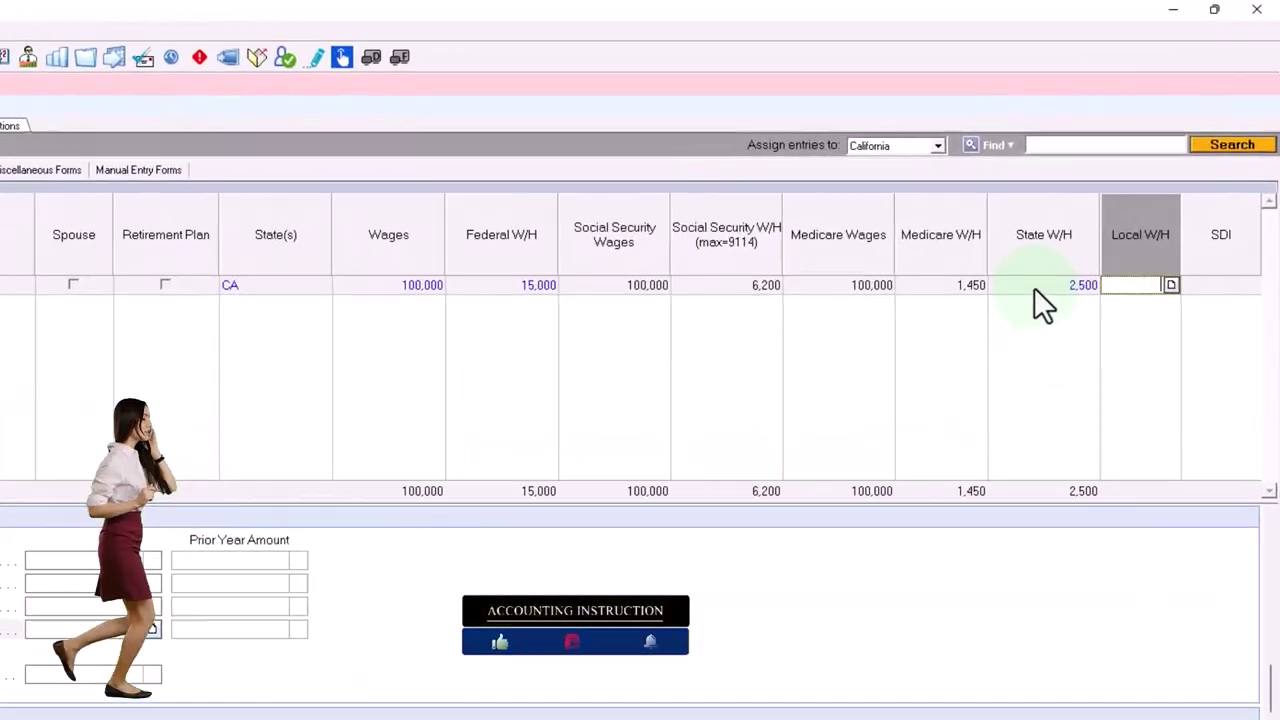
Change the W-2 State W/H to 12,000 and view Schedule A's 10,000 SALT cap.
{"action": "left_click", "coordinate": [1034, 290]}
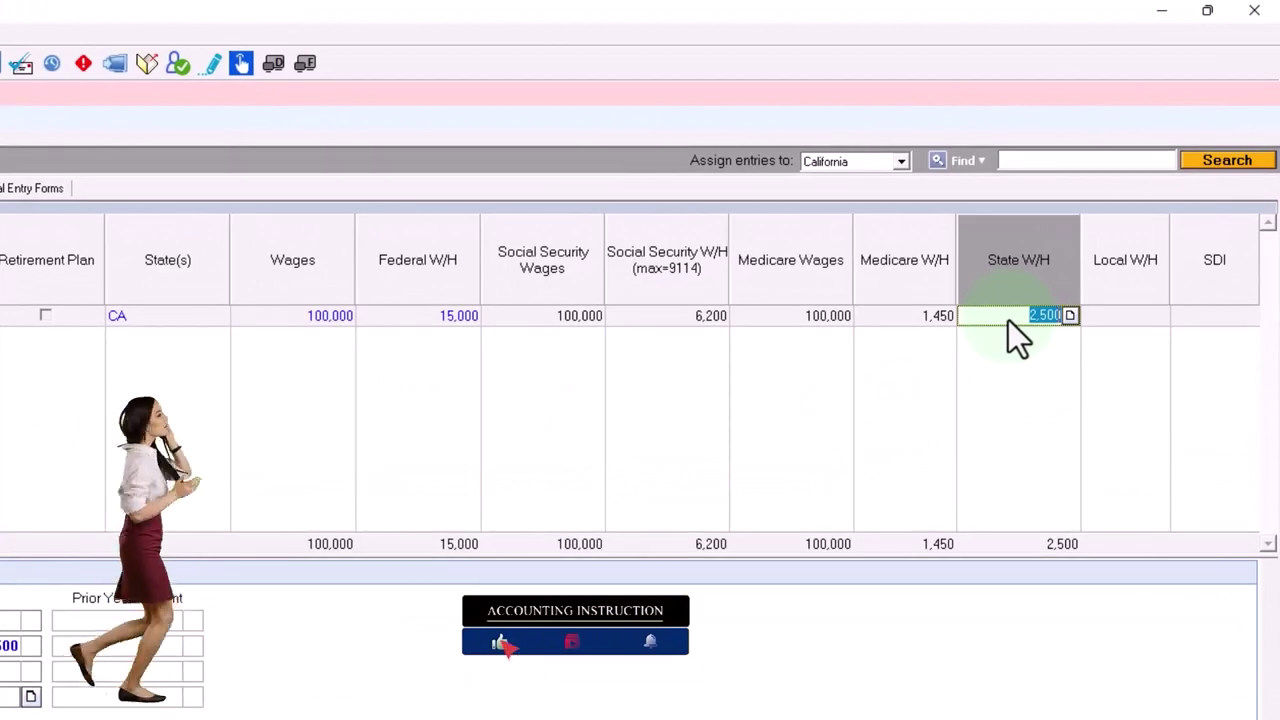
{"action": "type", "text": "12000"}
{"action": "key", "text": "Tab"}
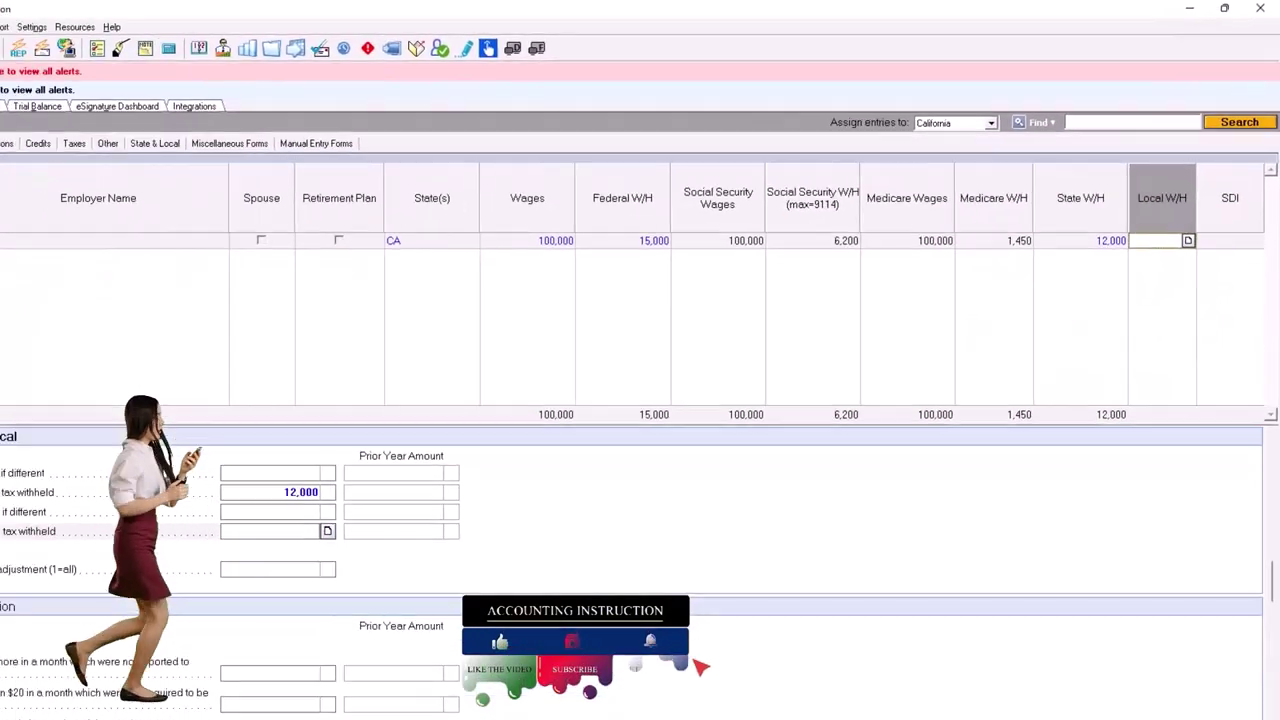
{"action": "left_click", "coordinate": [82, 91]}
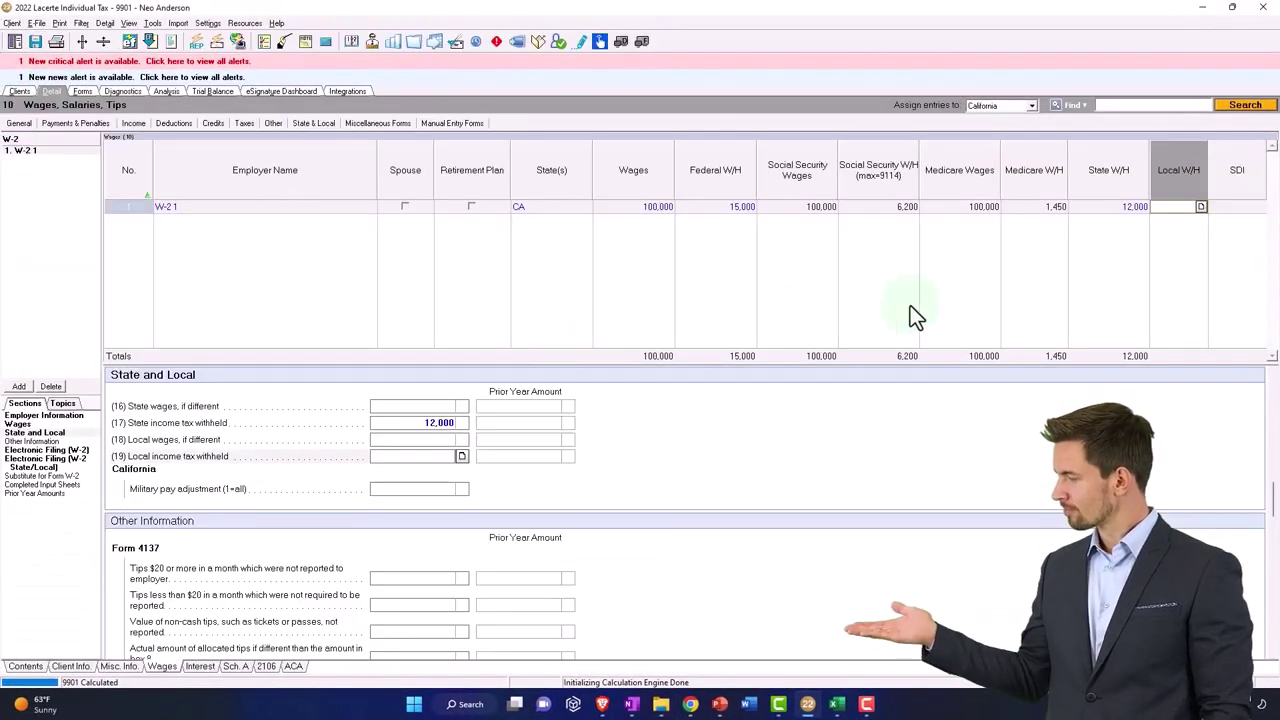
Replace the 12,000 State W/H with 4,000 and check Schedule A line 5a at 4,000.
{"action": "left_click", "coordinate": [1118, 209]}
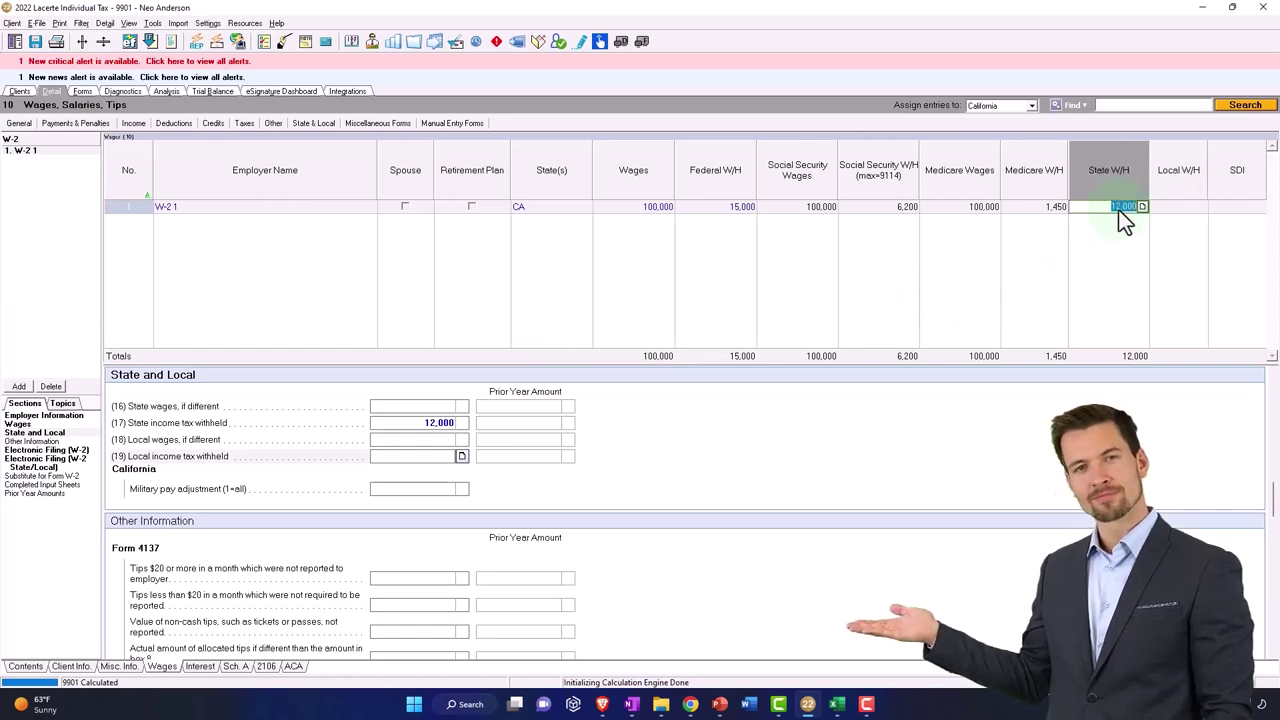
{"action": "type", "text": "4,000"}
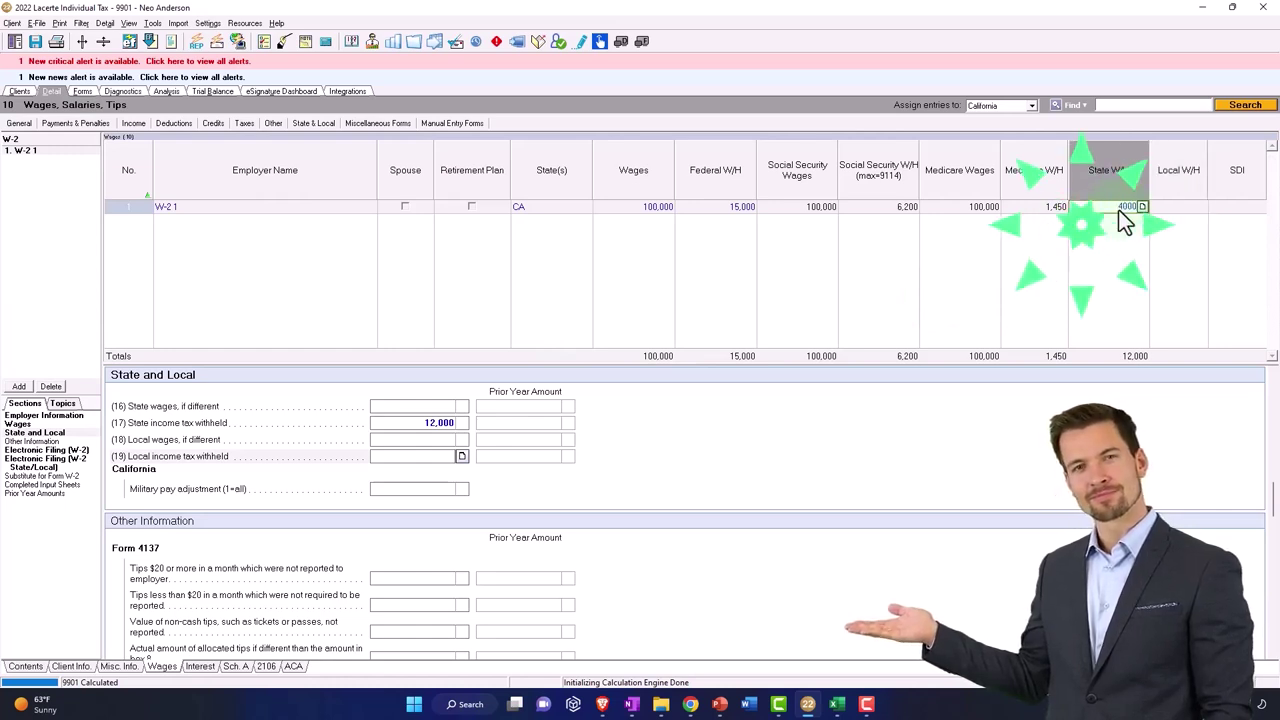
{"action": "key", "text": "Tab"}
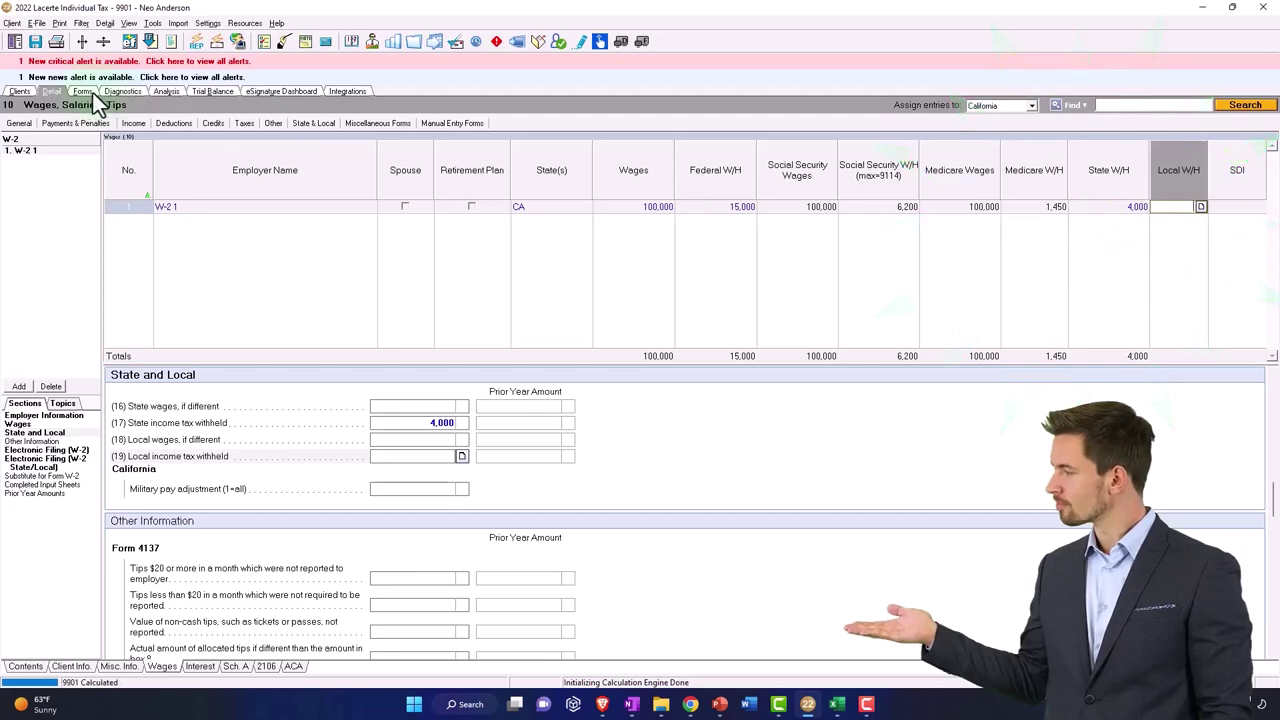
{"action": "left_click", "coordinate": [84, 92]}
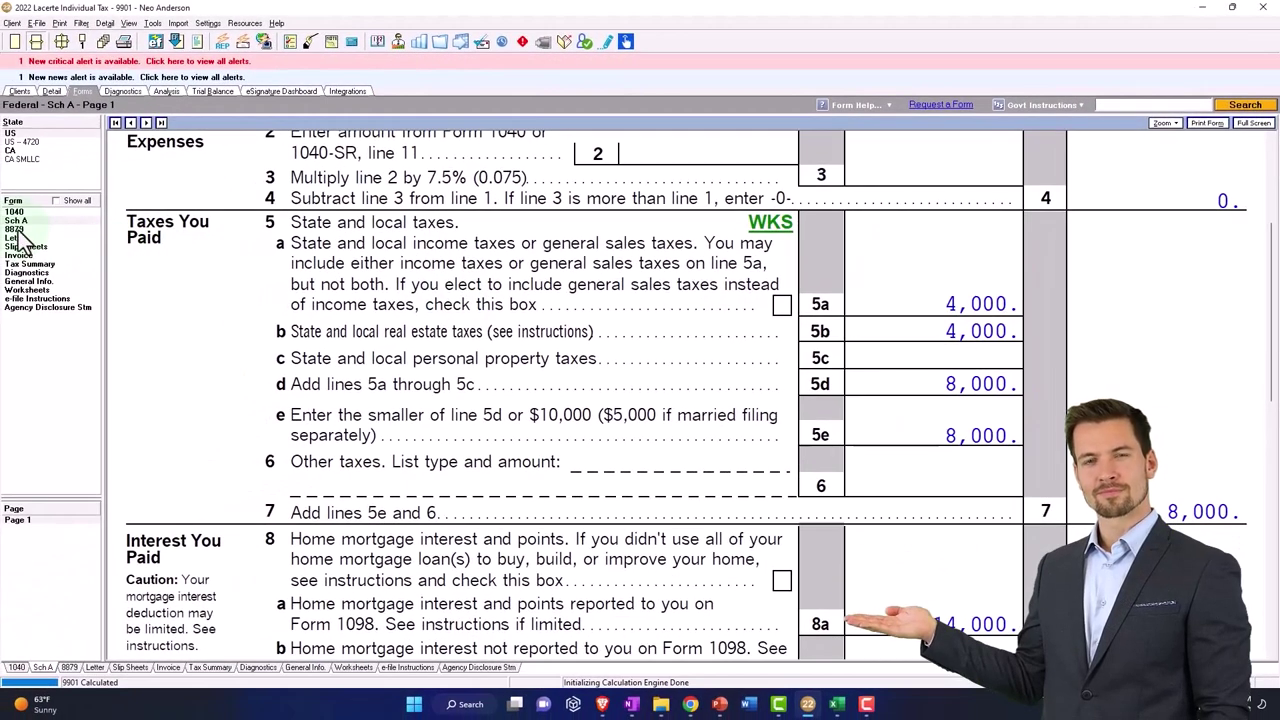
Go to Form 1040 page 1, then display Schedule 1 Part I income lines.
{"action": "left_click", "coordinate": [15, 212]}
{"action": "scroll", "coordinate": [614, 430], "scroll_direction": "down", "scroll_amount": 10}
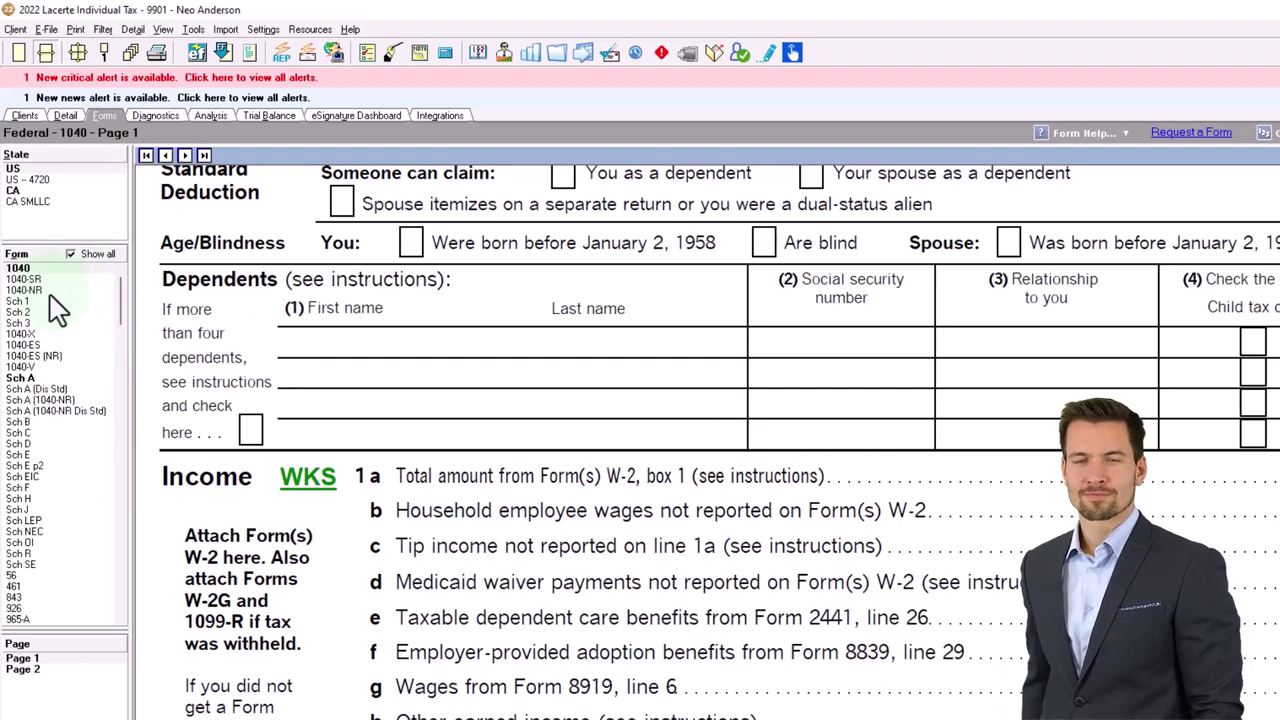
{"action": "left_click", "coordinate": [35, 300]}
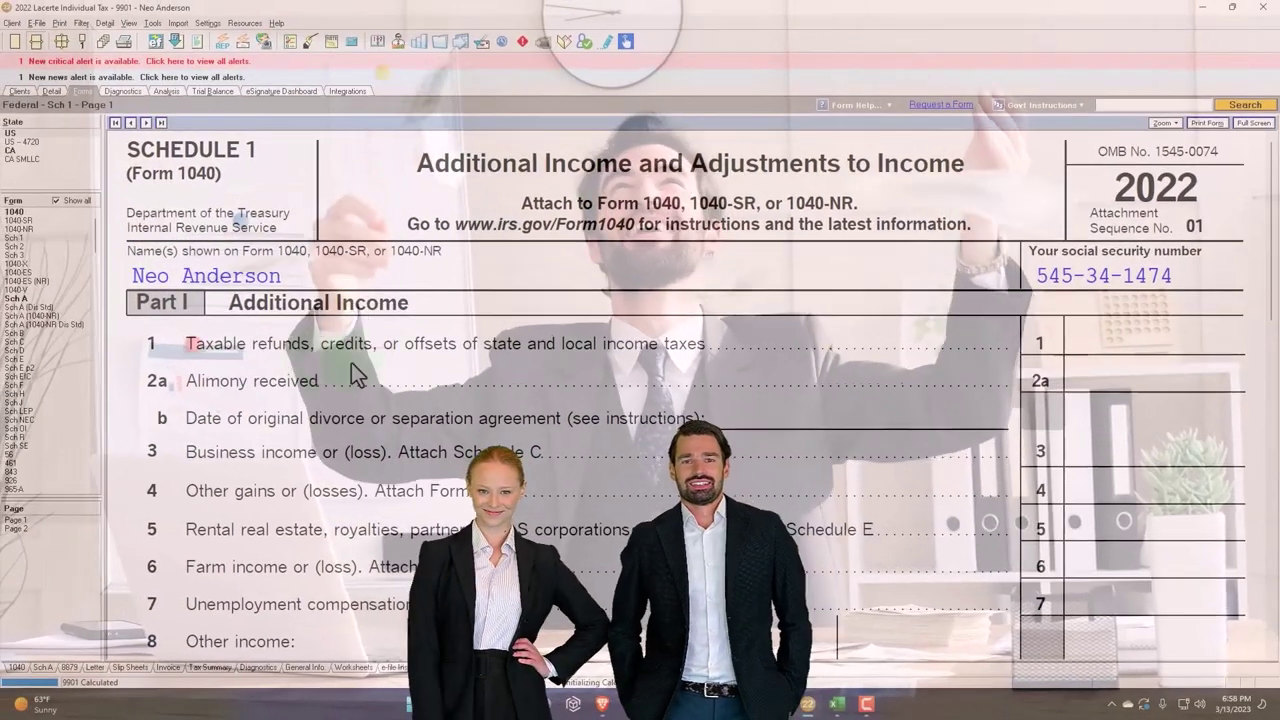
Return to Schedule A showing line 5a at 4,000 and lines 5d, 5e, 7 at 8,000.
{"action": "left_click", "coordinate": [28, 300]}
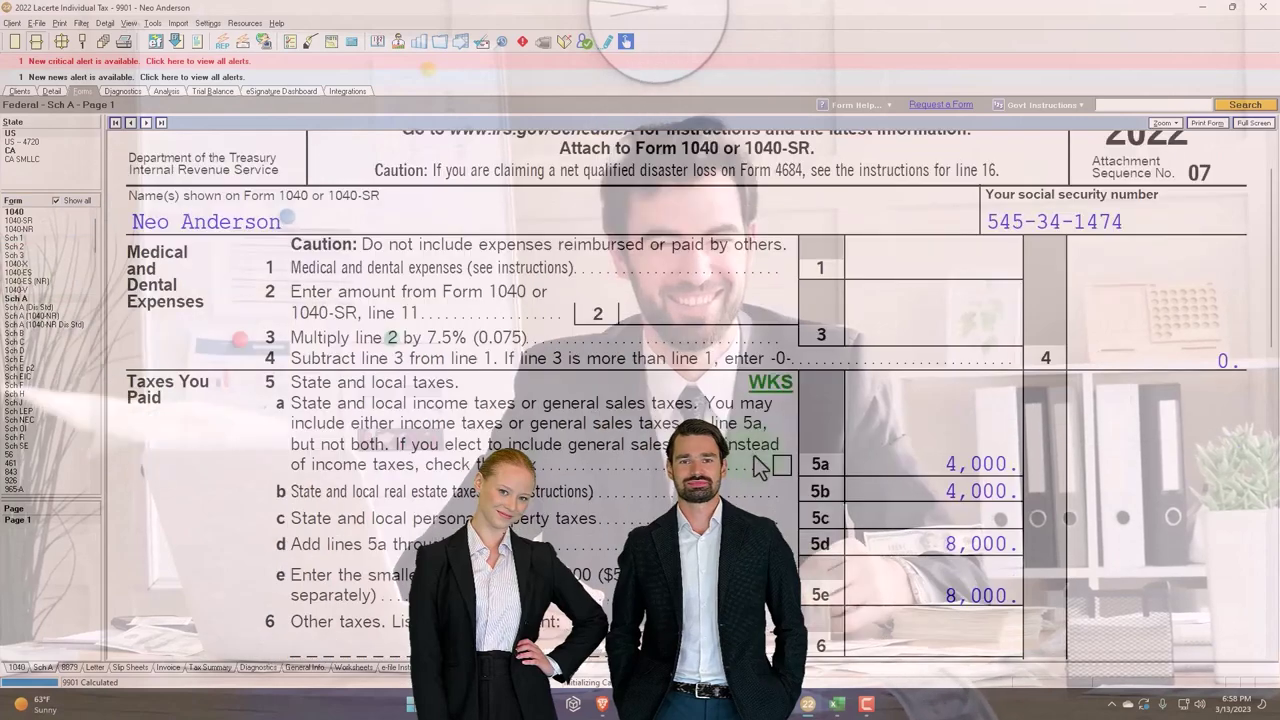